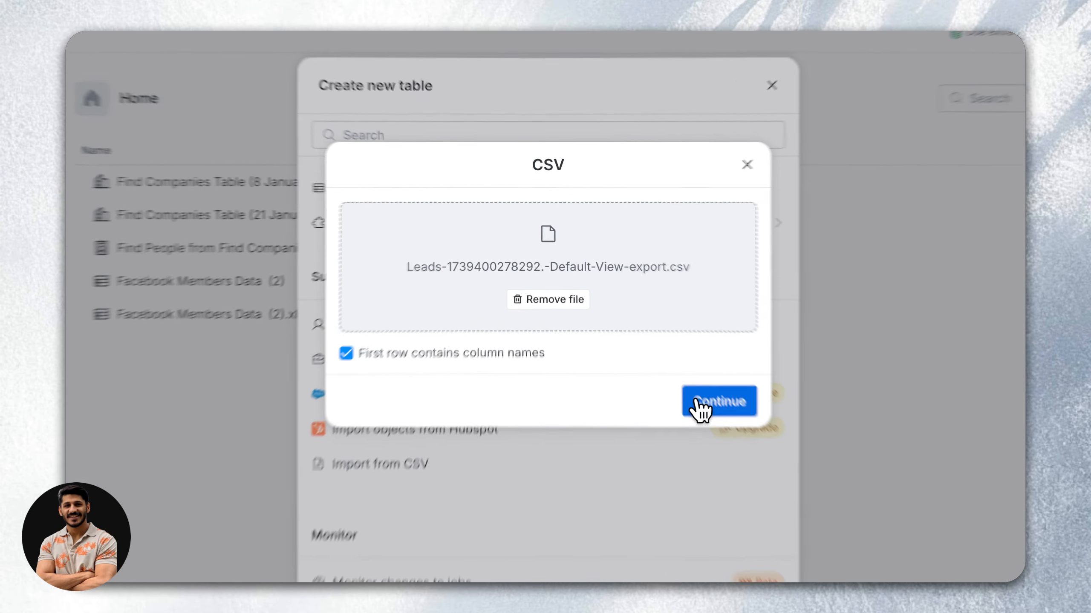
Step: Import the selected leads CSV file into a new blank table and complete the import
left_click(702, 411)
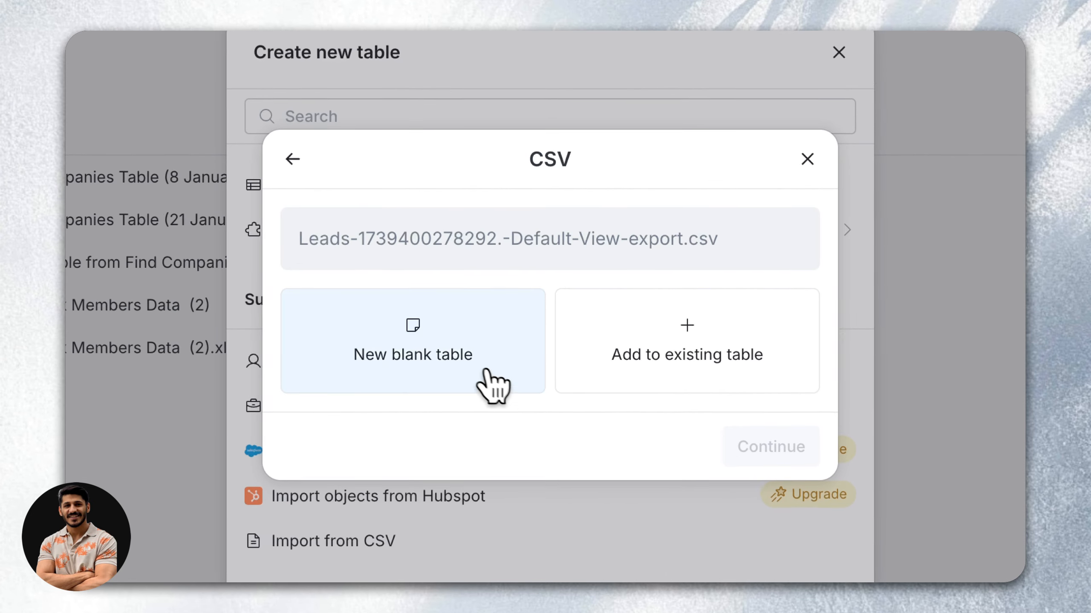
left_click(438, 359)
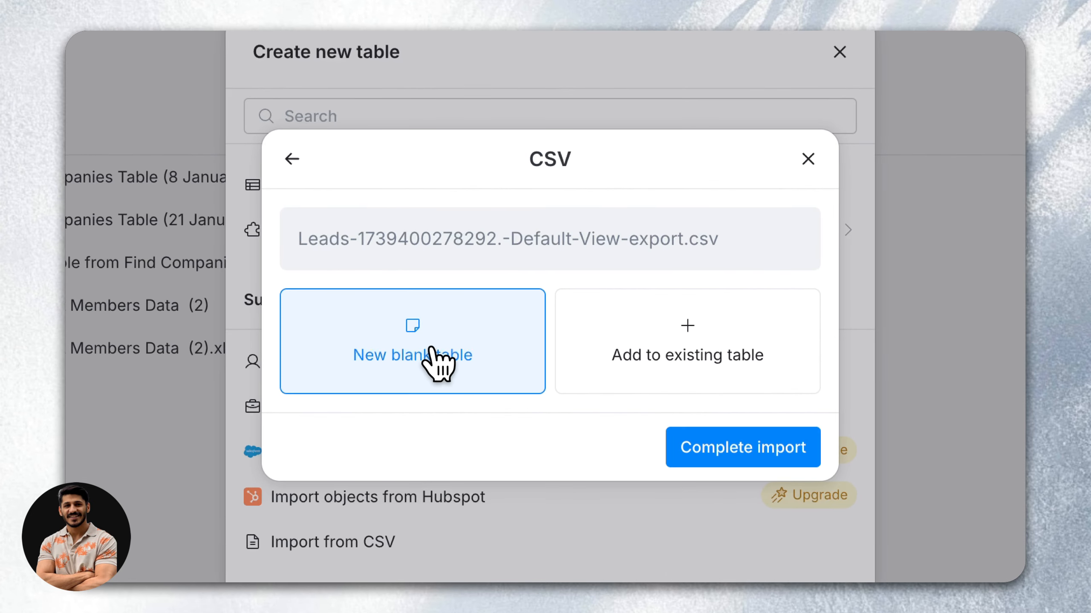
left_click(687, 447)
Step: Switch to Notes, mark Importing Csv as done in the Clay checklist, and minimize the note
left_click(641, 561)
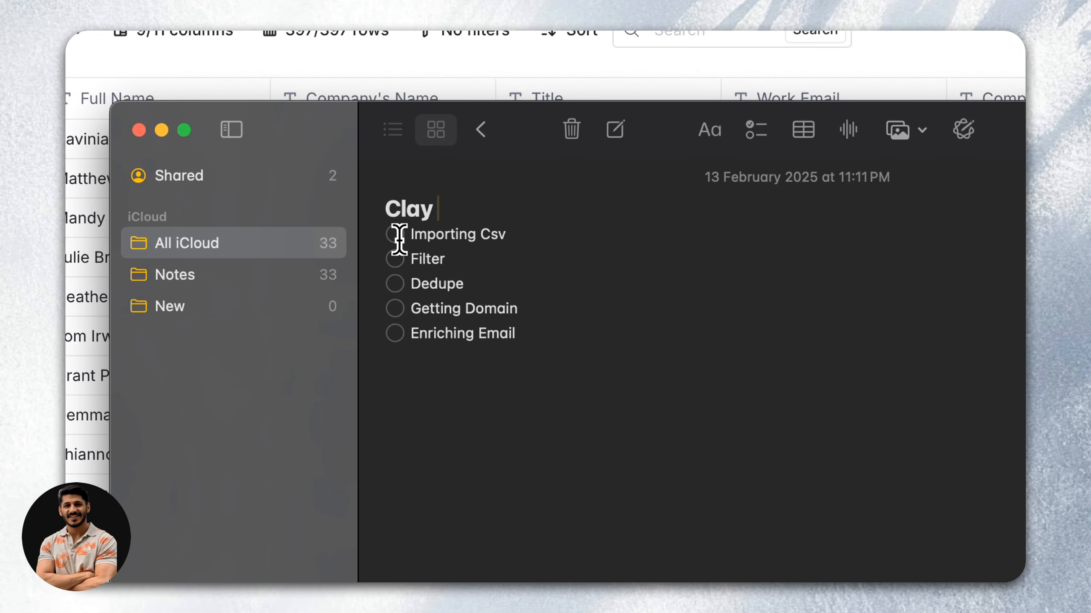
left_click(394, 234)
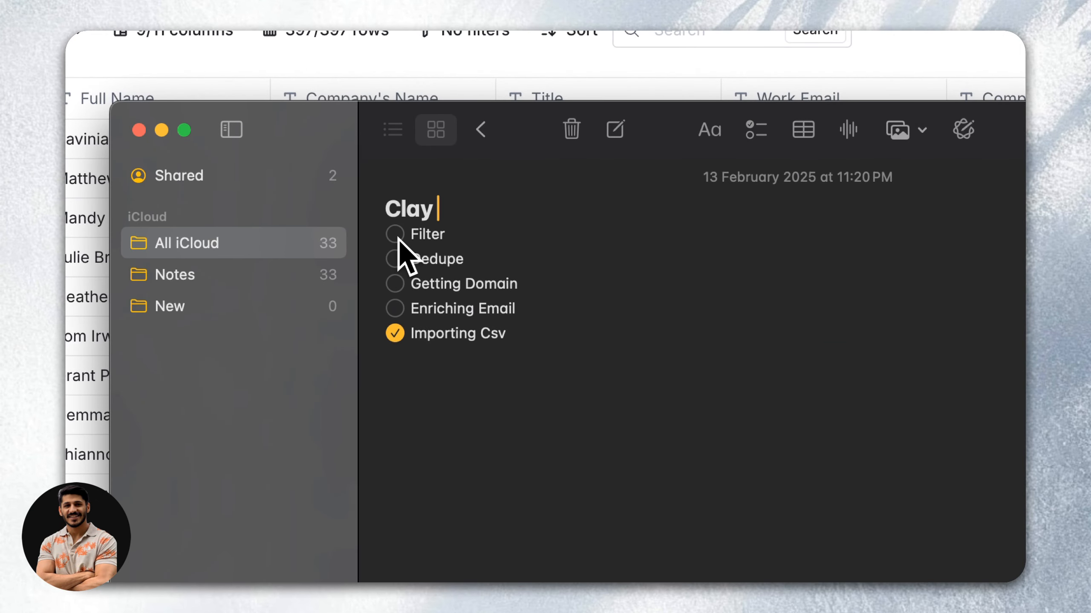
left_click(162, 130)
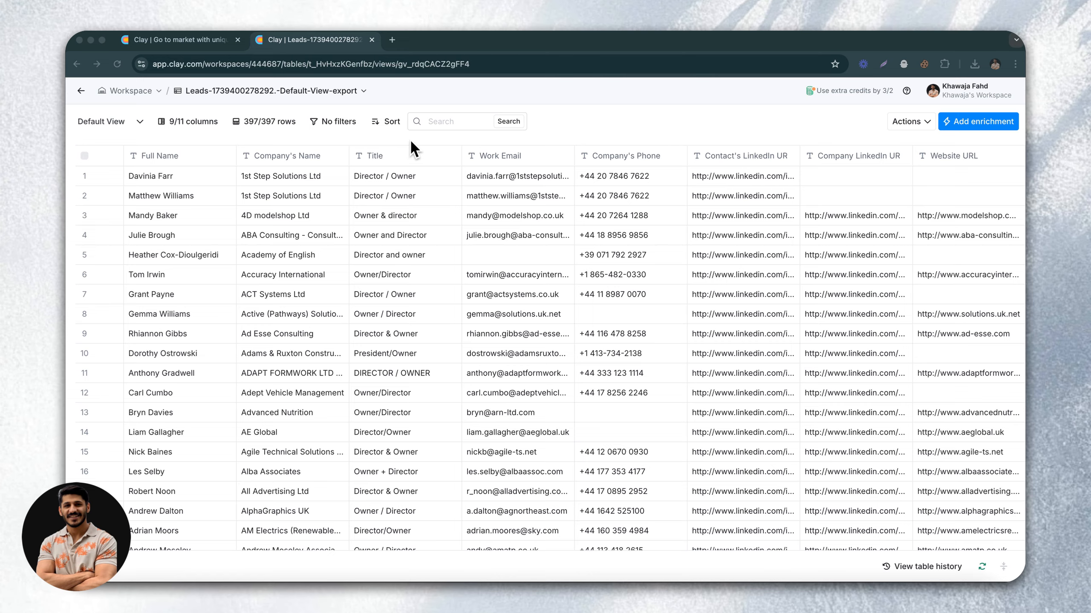
Step: Filter the leads table on the Title column to rows that contain any of Director or Owner
left_click(397, 159)
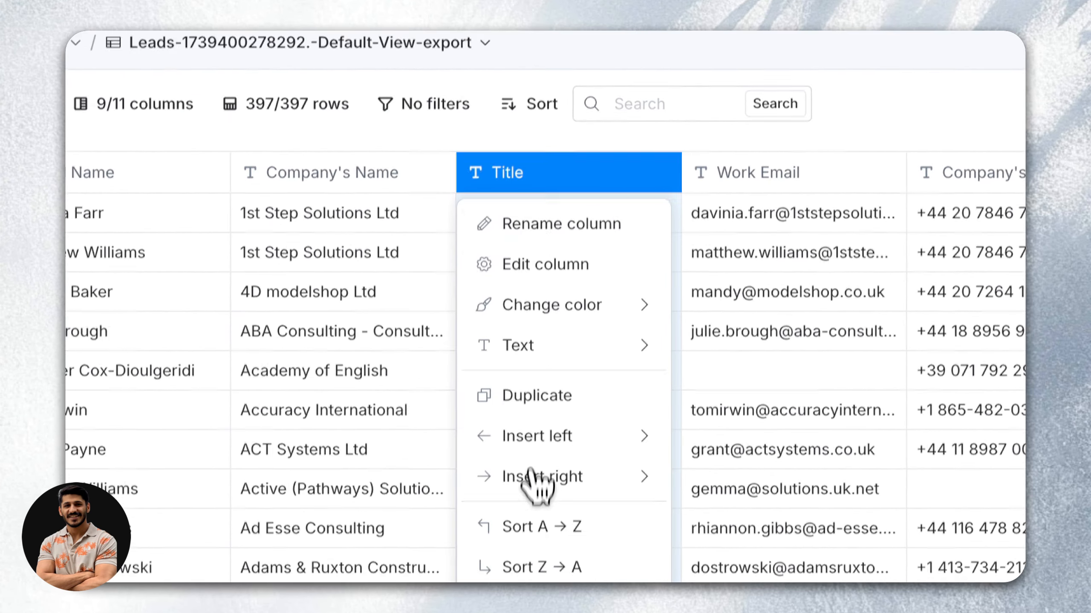
left_click(544, 457)
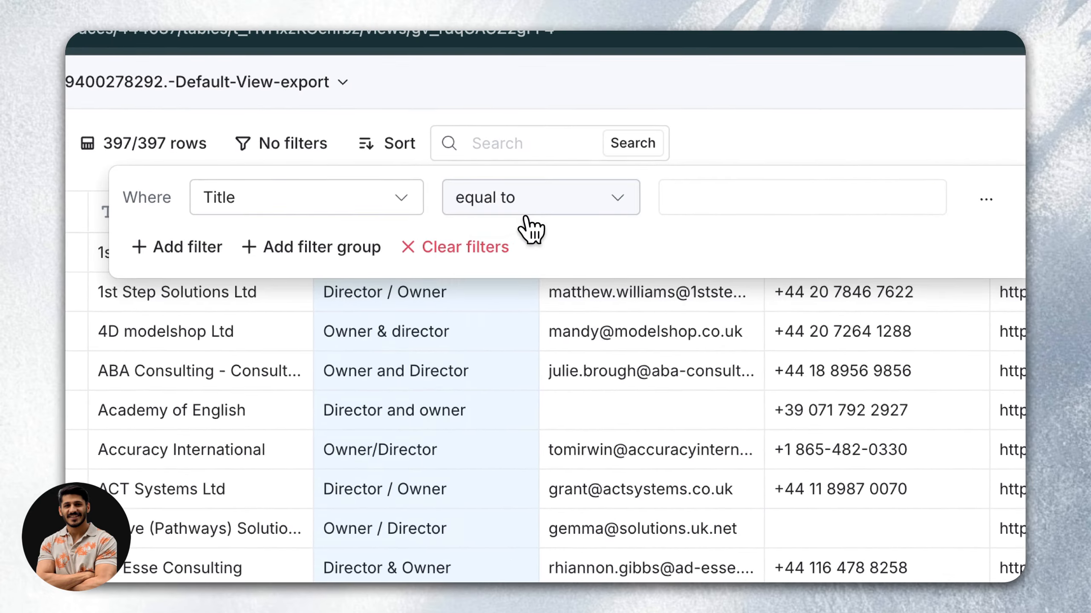
left_click(529, 210)
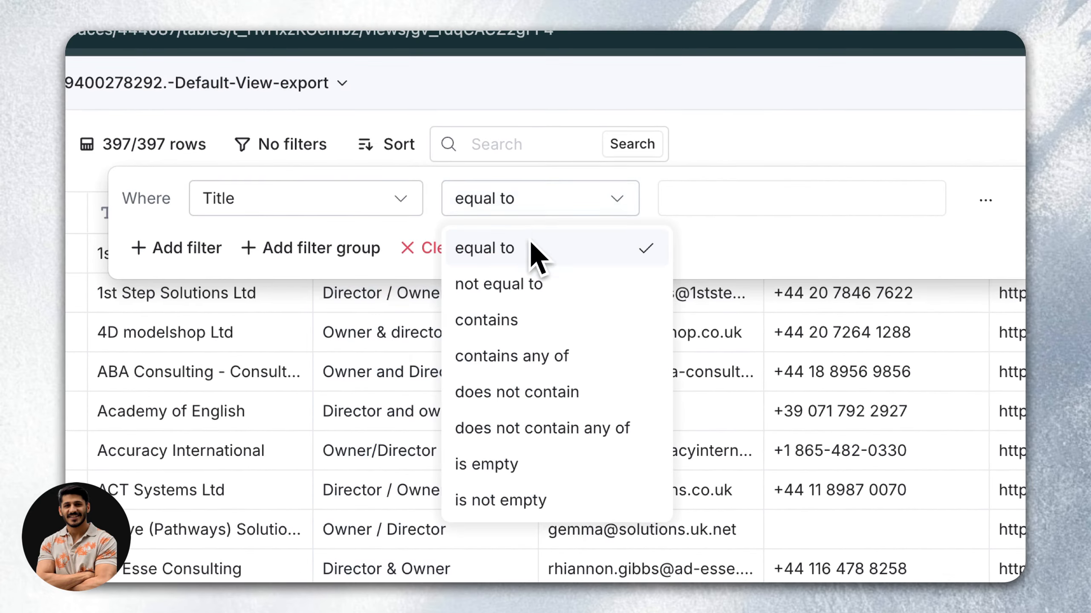
left_click(545, 357)
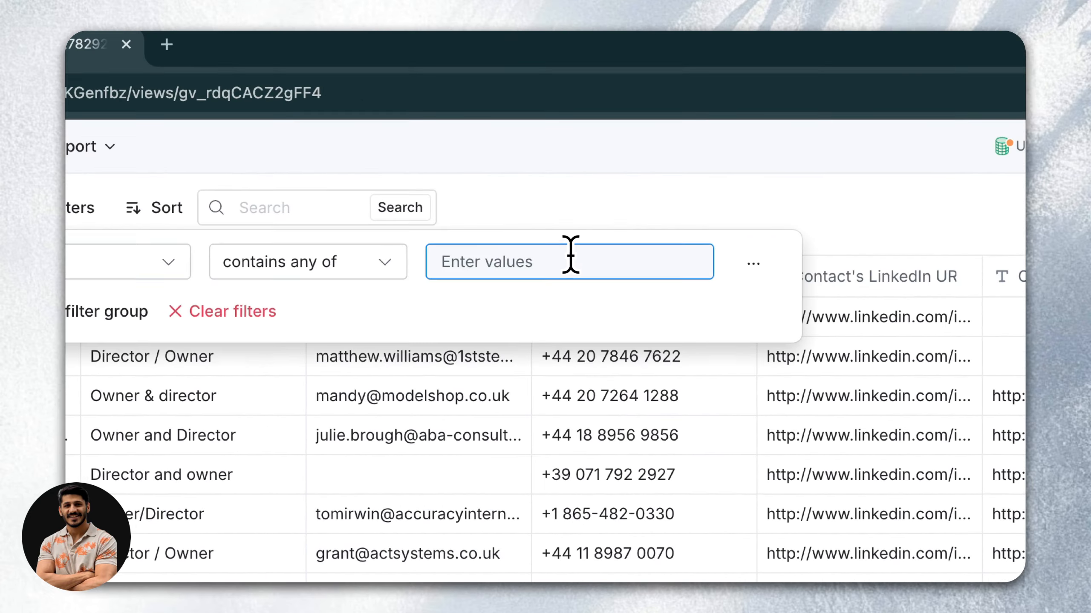
type("Directors")
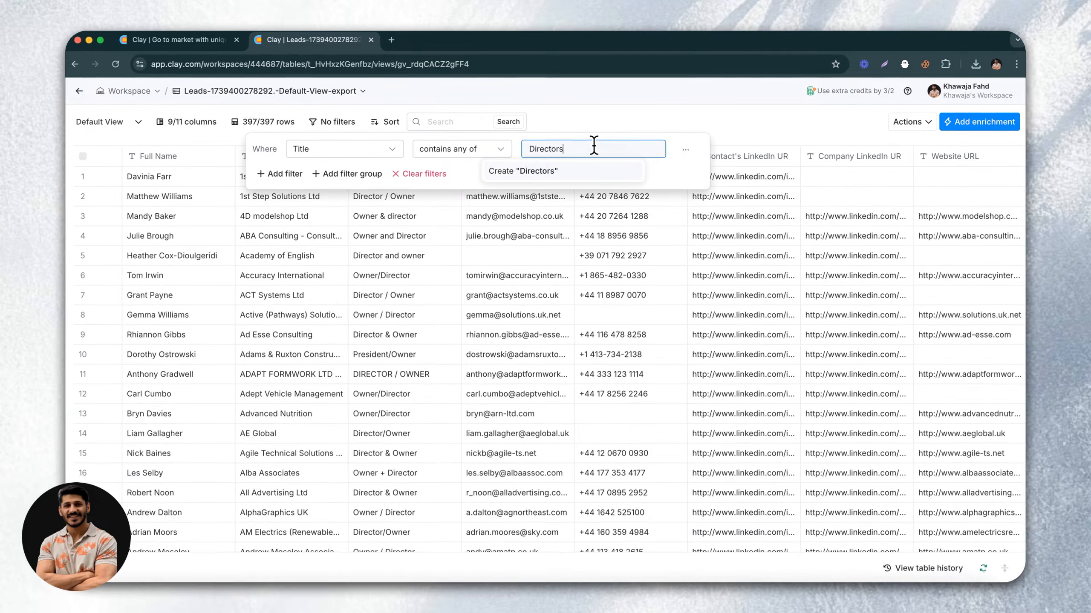
key("BackSpace")
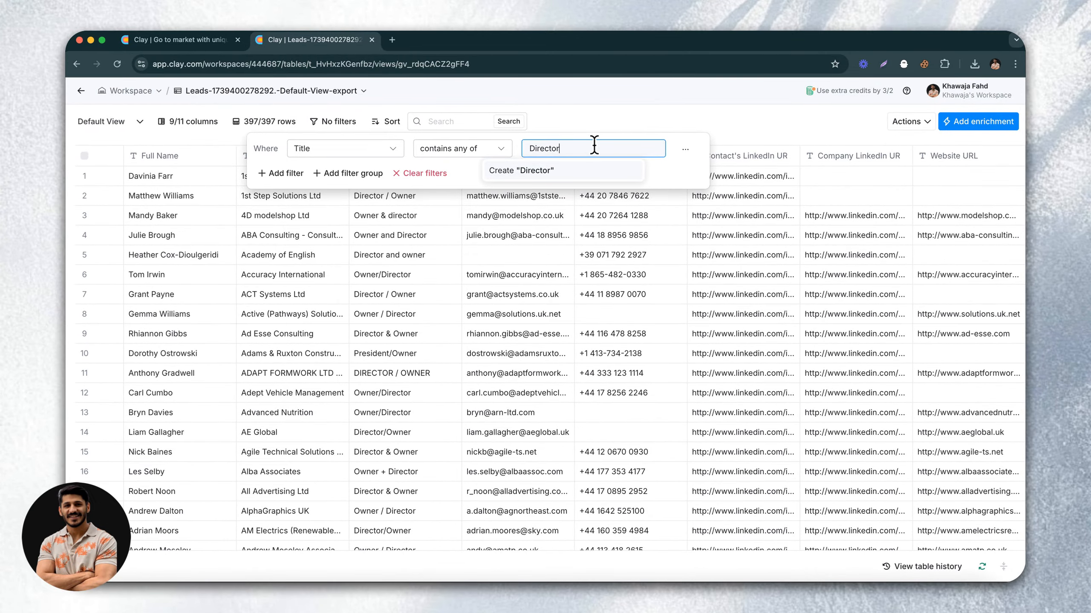
left_click(584, 170)
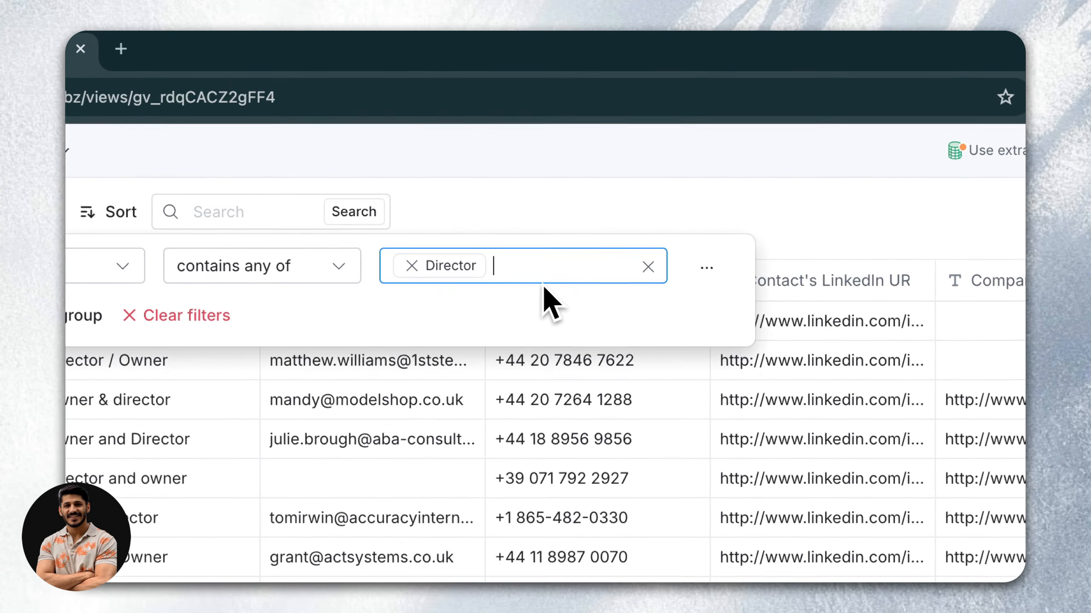
type("Owner")
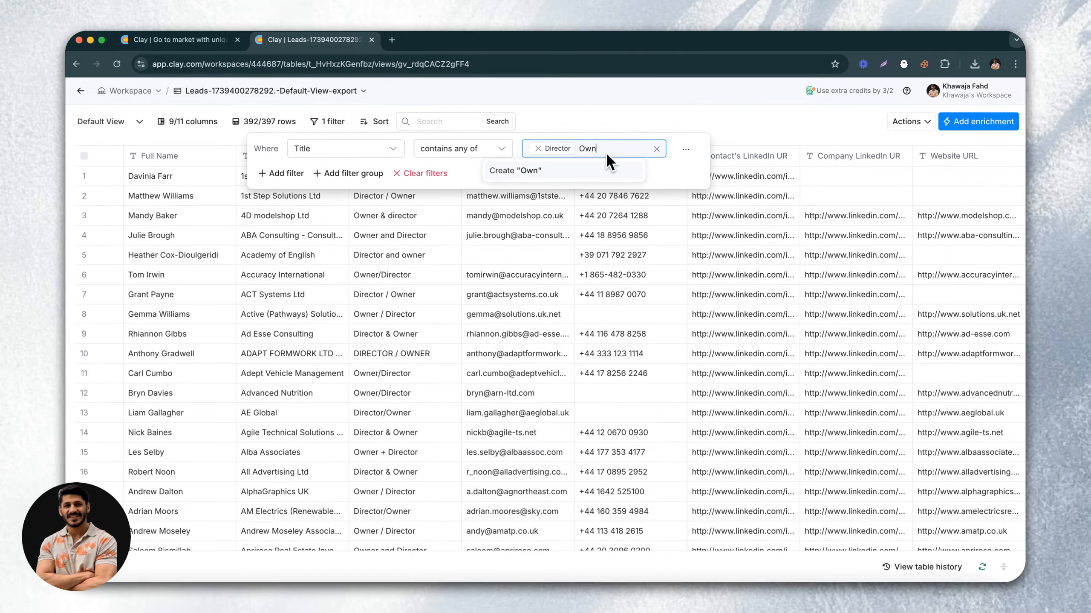
left_click(558, 175)
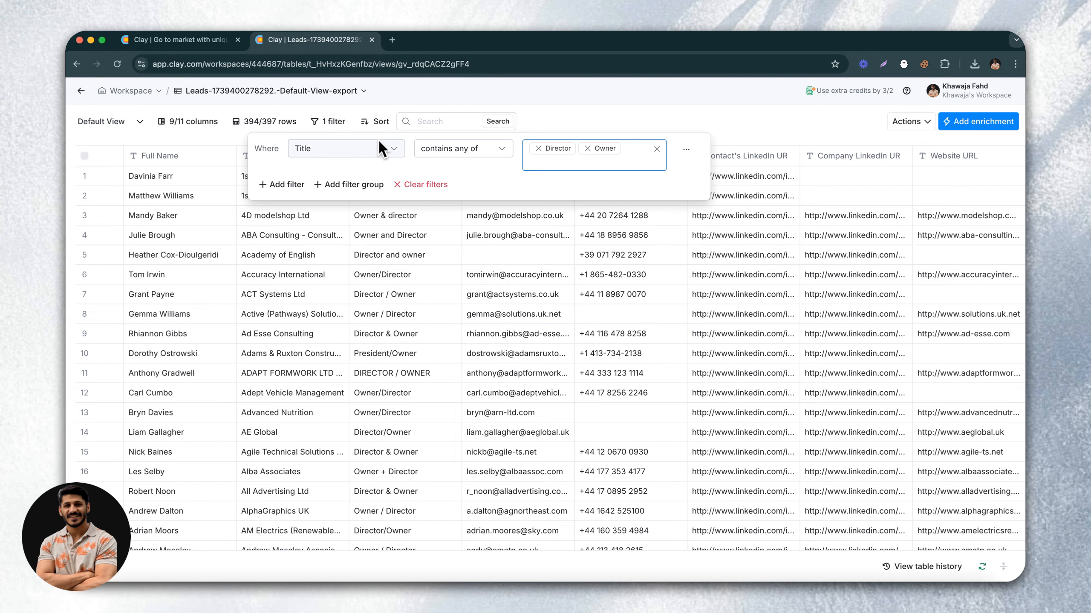
left_click(559, 124)
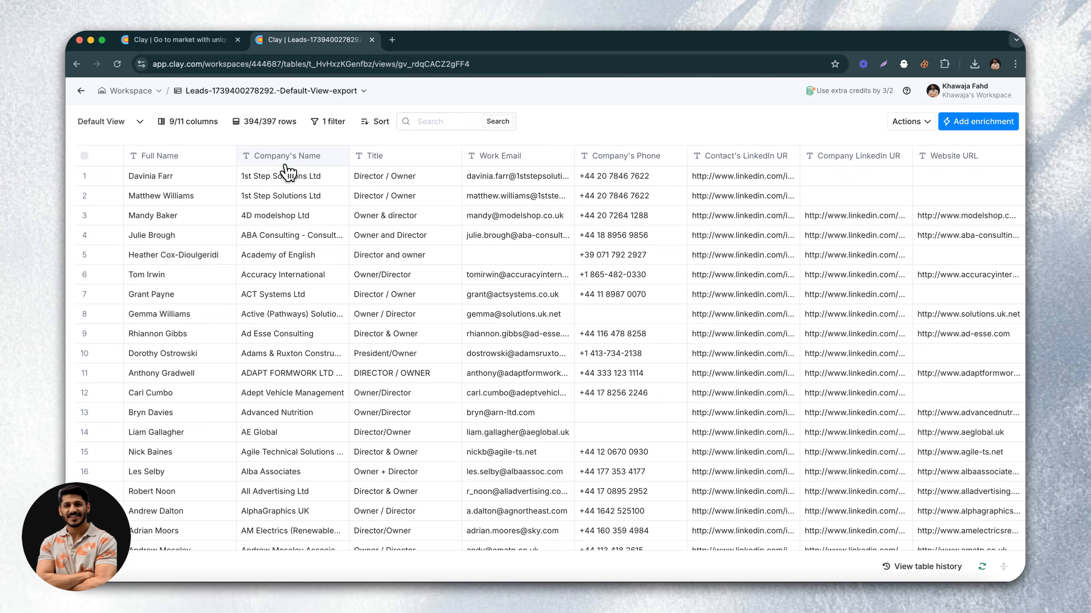
Step: Dedupe the table on the Company's Name column, reviewing the listed items and deleting all selected duplicate rows
left_click(287, 157)
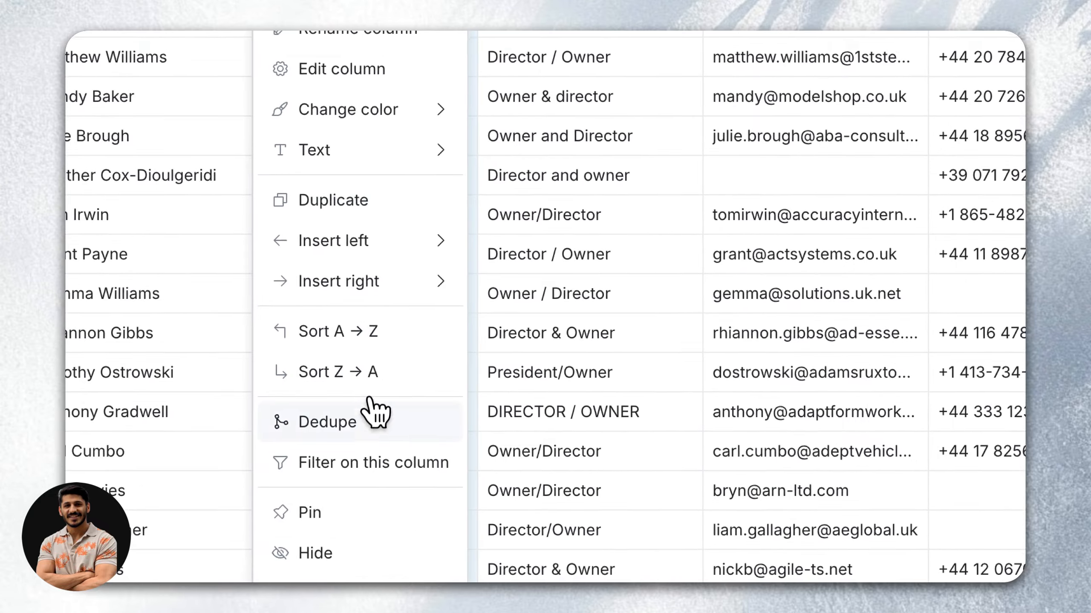
left_click(354, 461)
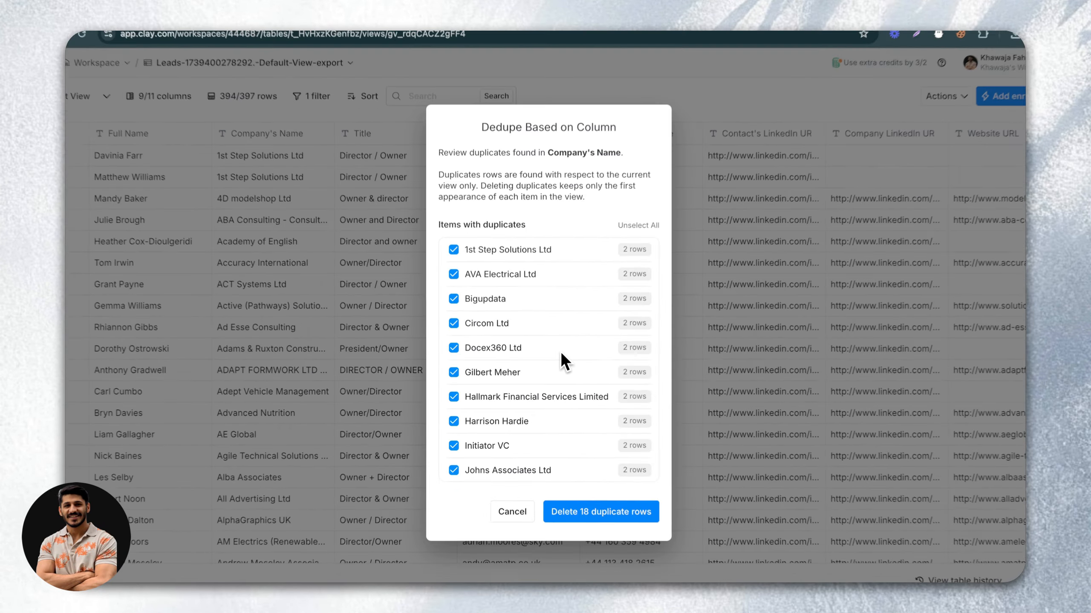
scroll(621, 322, "down", 4)
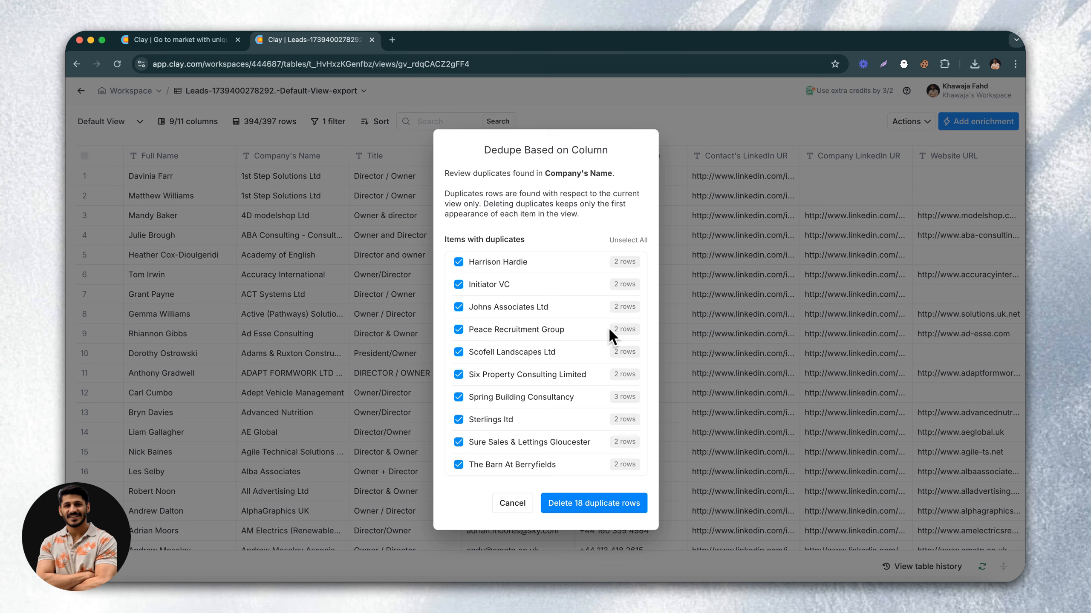
scroll(615, 326, "up", 4)
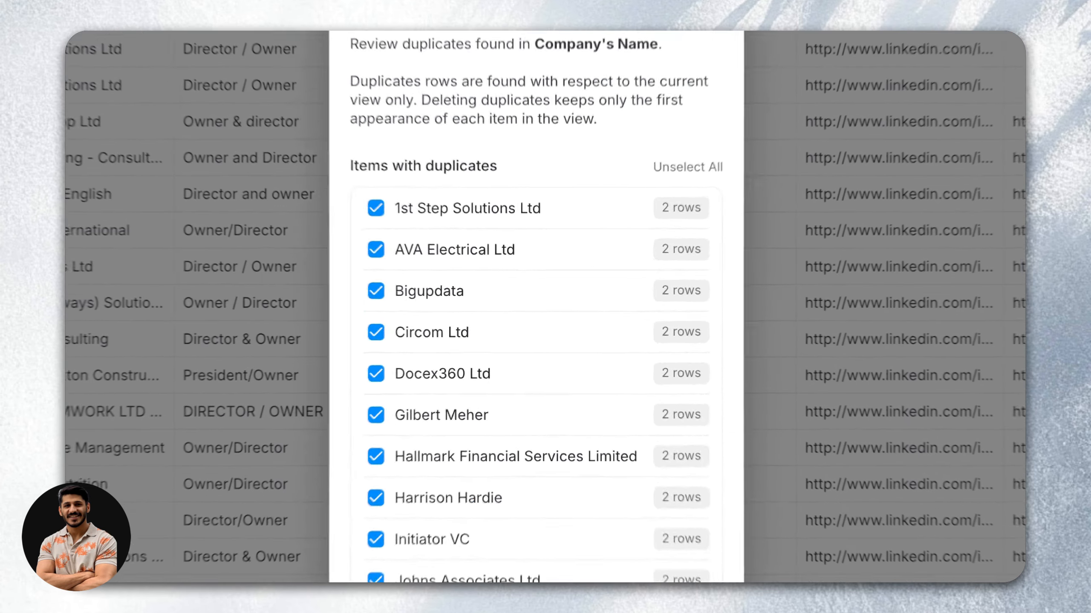
left_click(582, 505)
left_click(593, 382)
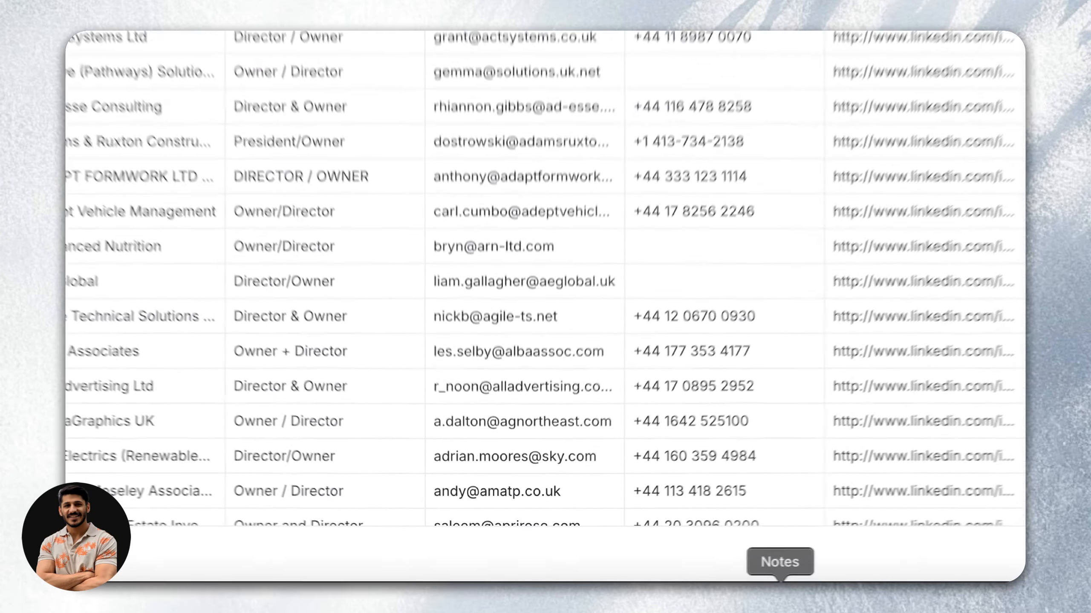
Step: Switch to Notes, mark Filter and Dedupe as done in the Clay checklist, and minimize the note
left_click(661, 591)
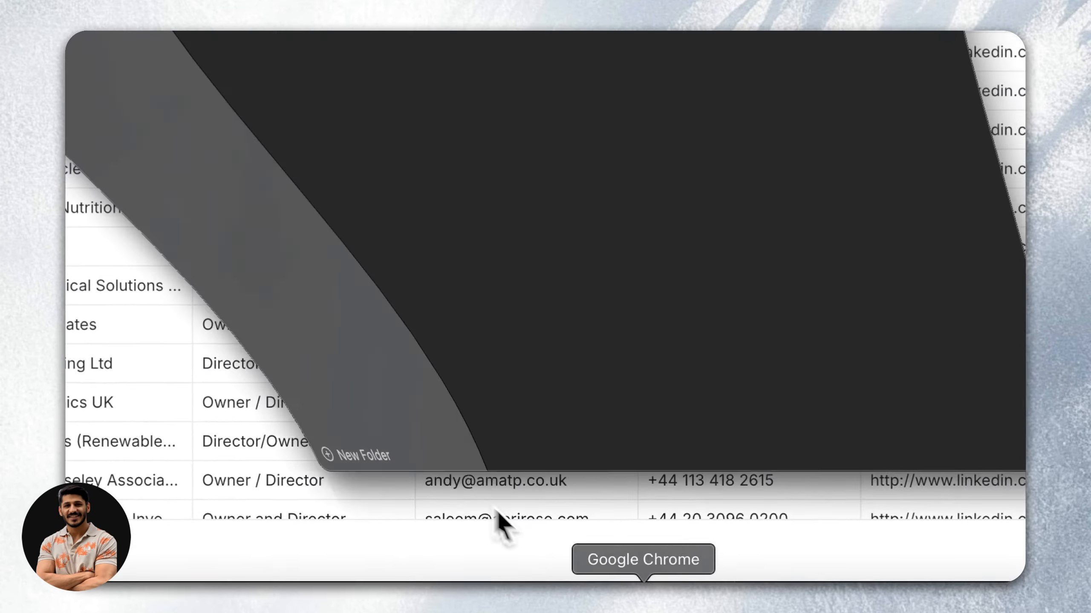
left_click(367, 232)
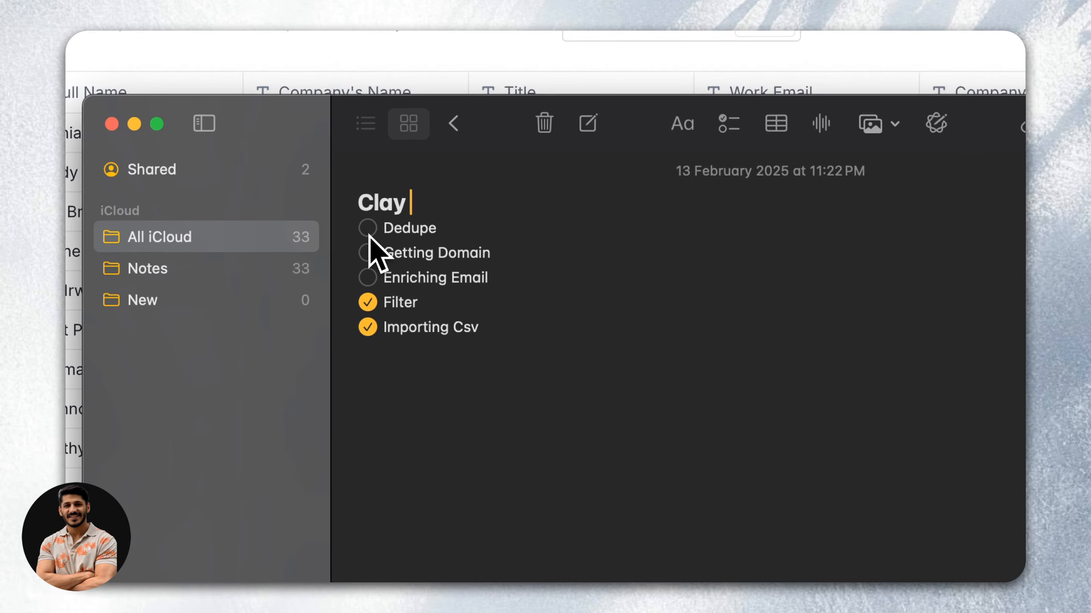
left_click(368, 232)
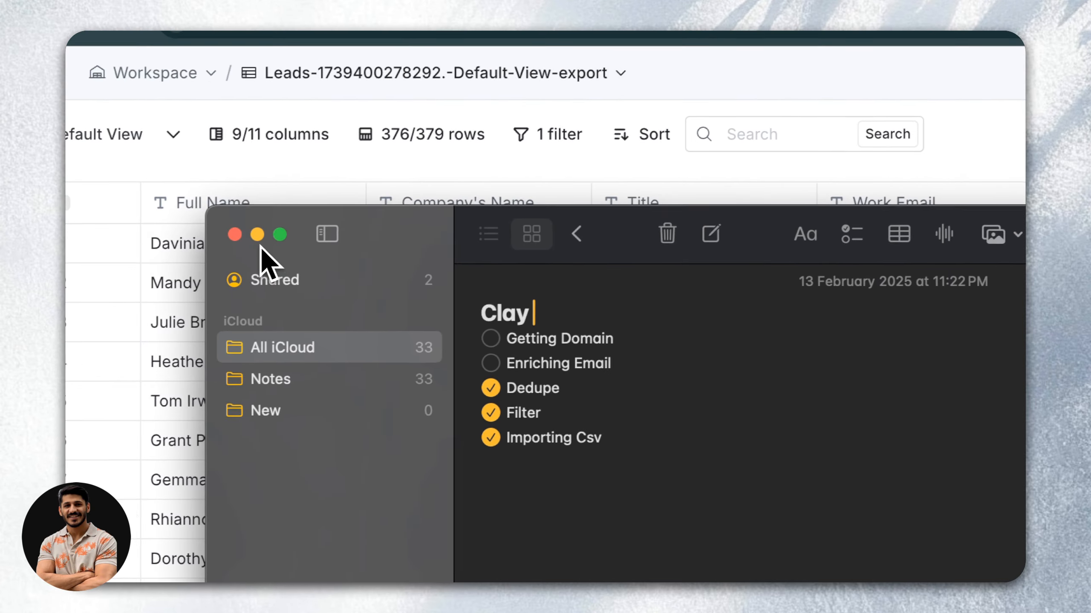
left_click(258, 236)
Step: Start a new enrichment column, search the enrichments for "domain", and choose the Domain waterfall
scroll(770, 388, "right", 10)
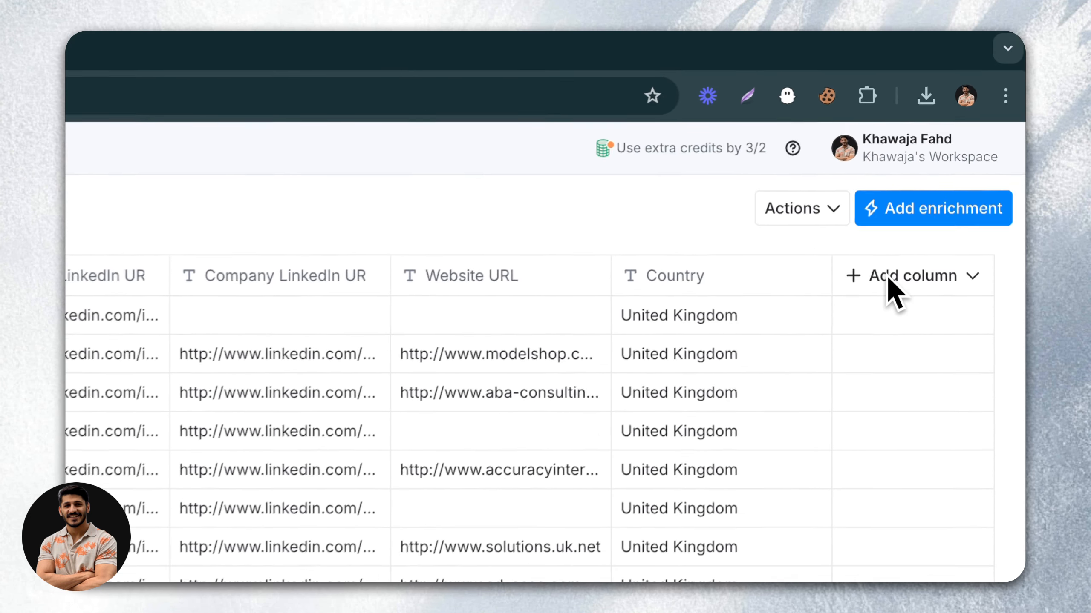
left_click(861, 294)
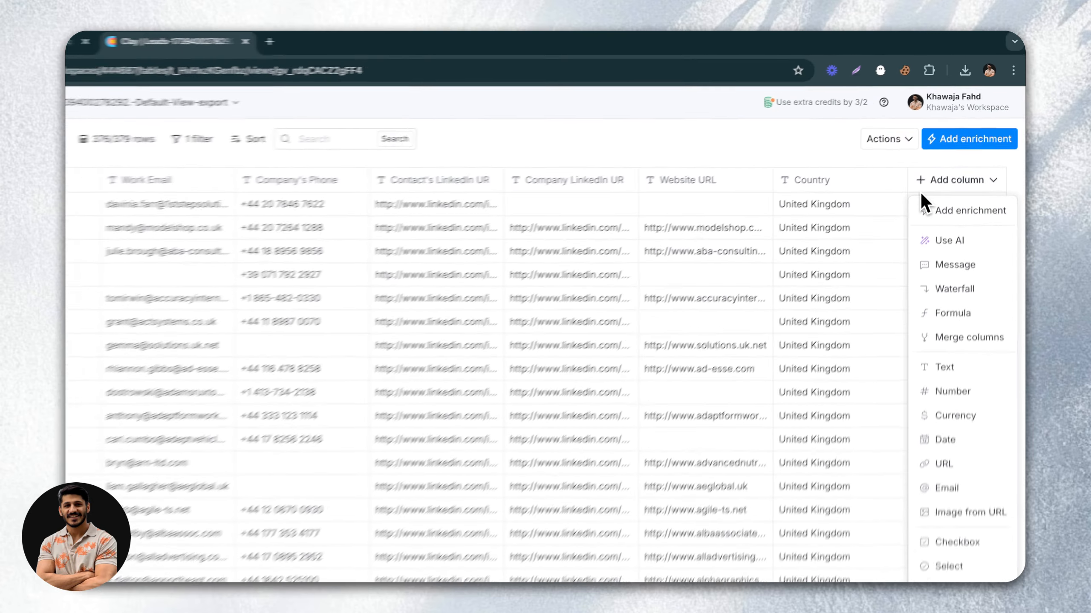
left_click(929, 204)
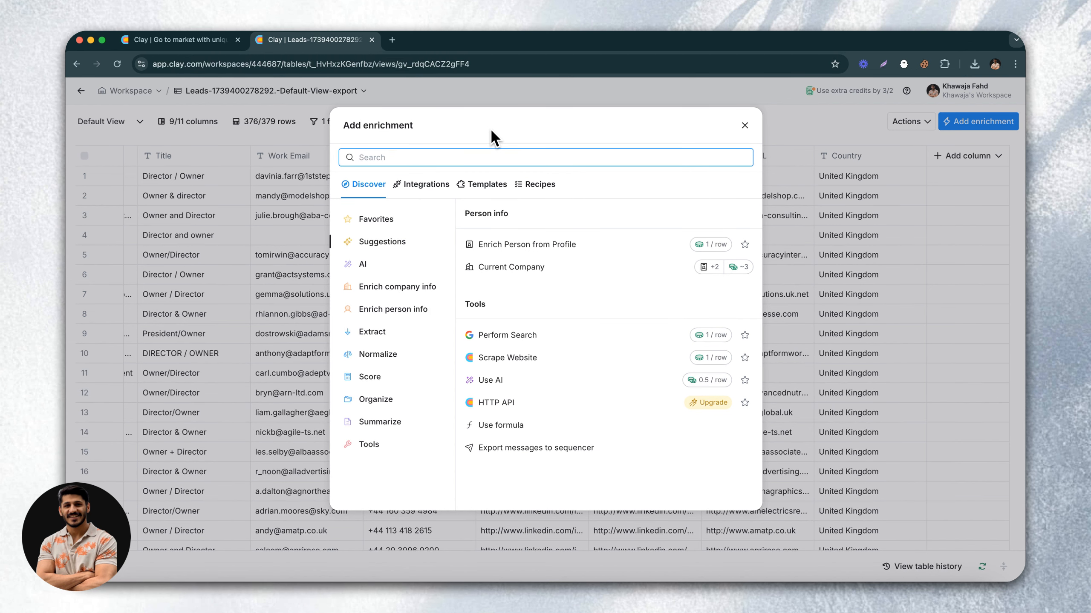
type("domain")
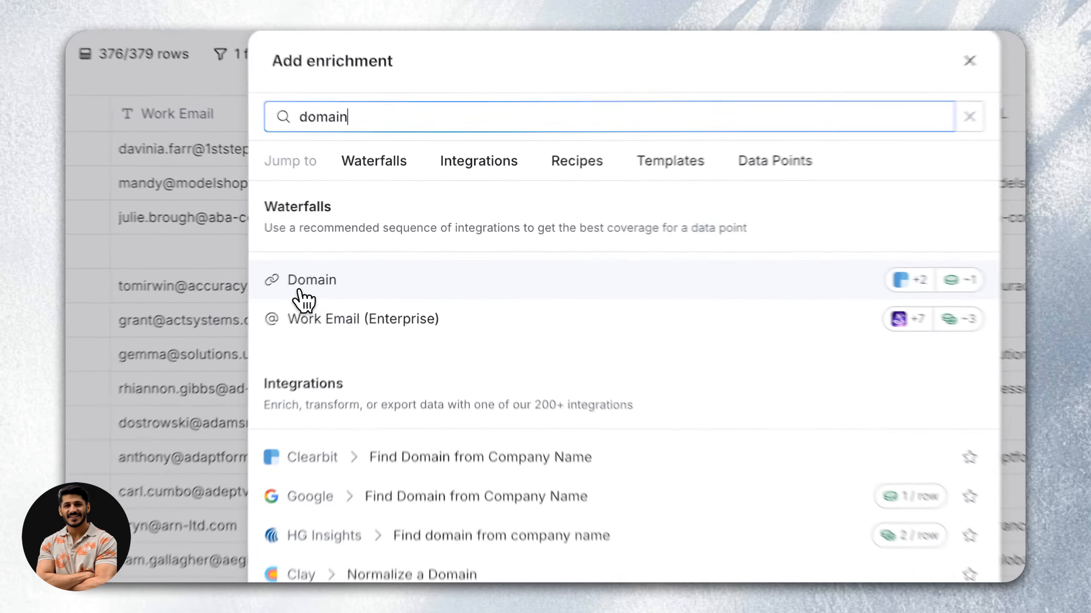
left_click(362, 257)
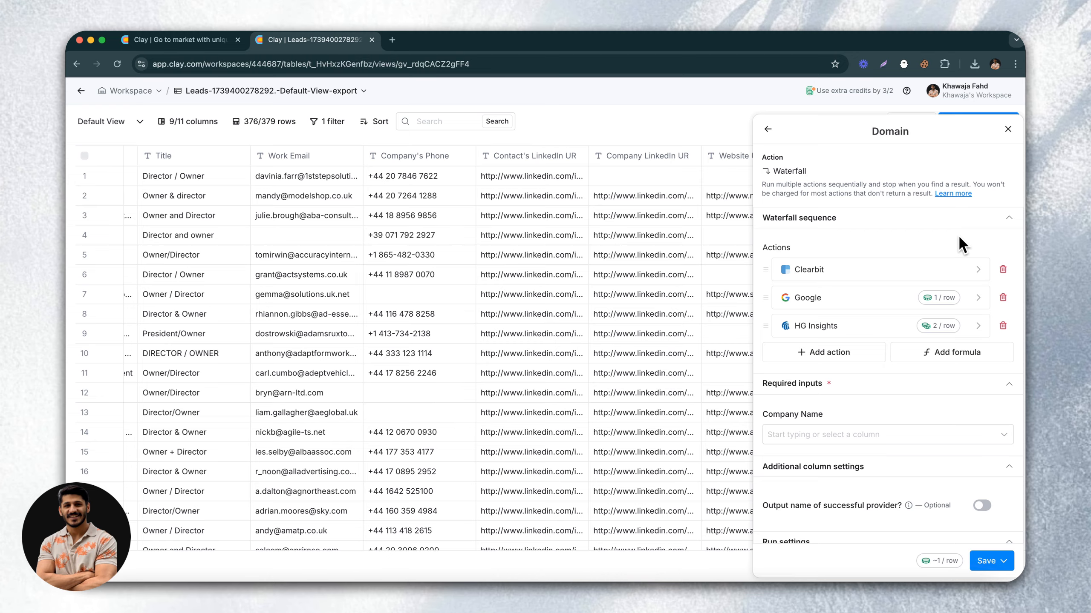
Step: Map the Domain waterfall's required Company Name input to the Company's Name column
left_click(795, 435)
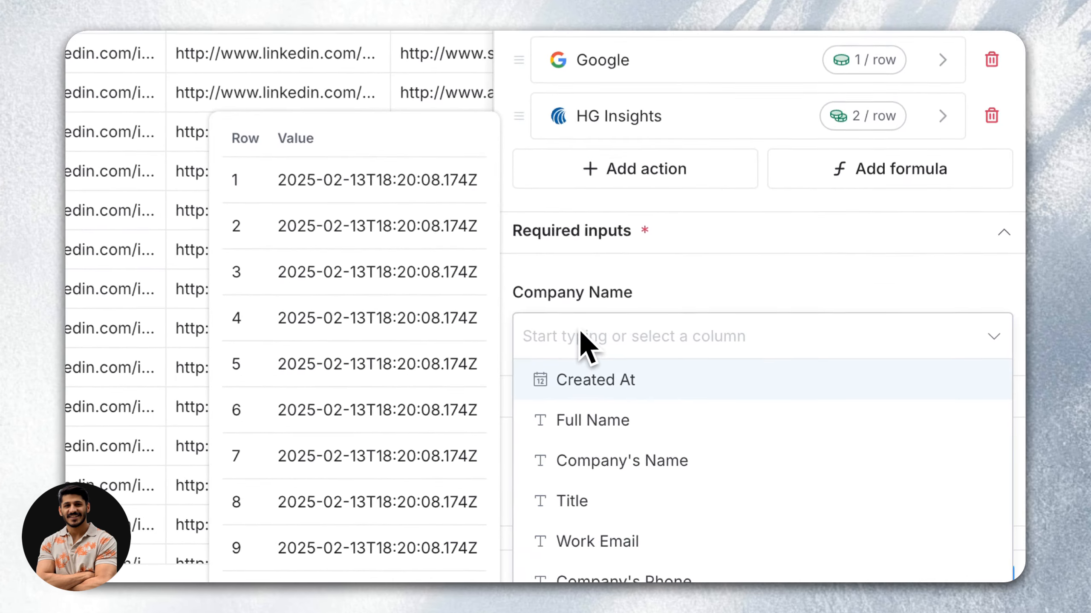
type("/")
key("BackSpace")
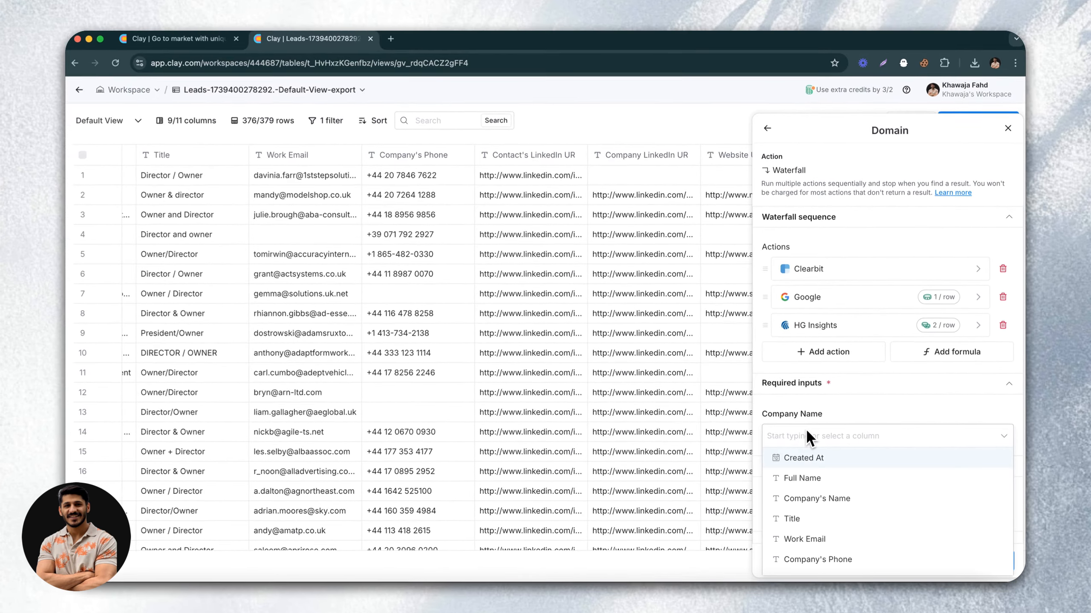
scroll(816, 515, "down", 3)
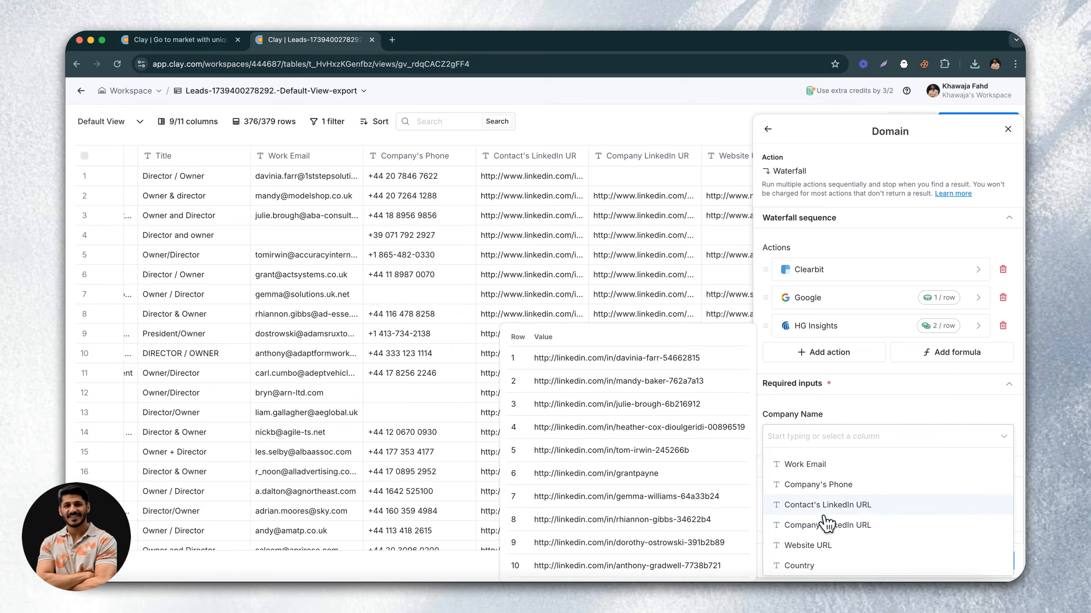
scroll(785, 511, "up", 3)
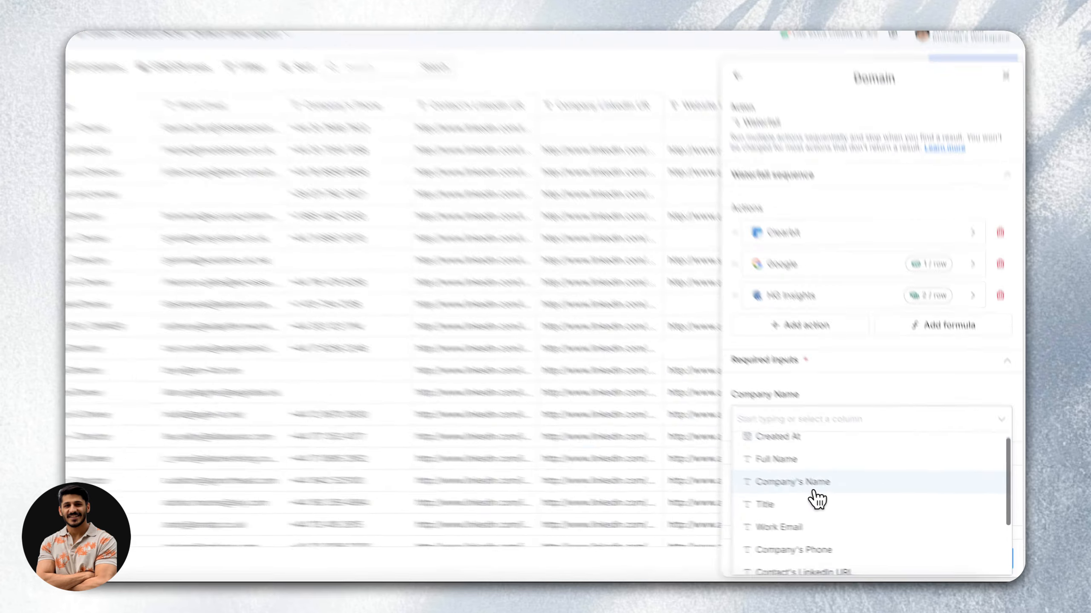
left_click(814, 490)
Step: Generate and save a run condition for the Domain waterfall with the prompt "if Website URL is empty"
scroll(644, 417, "down", 5)
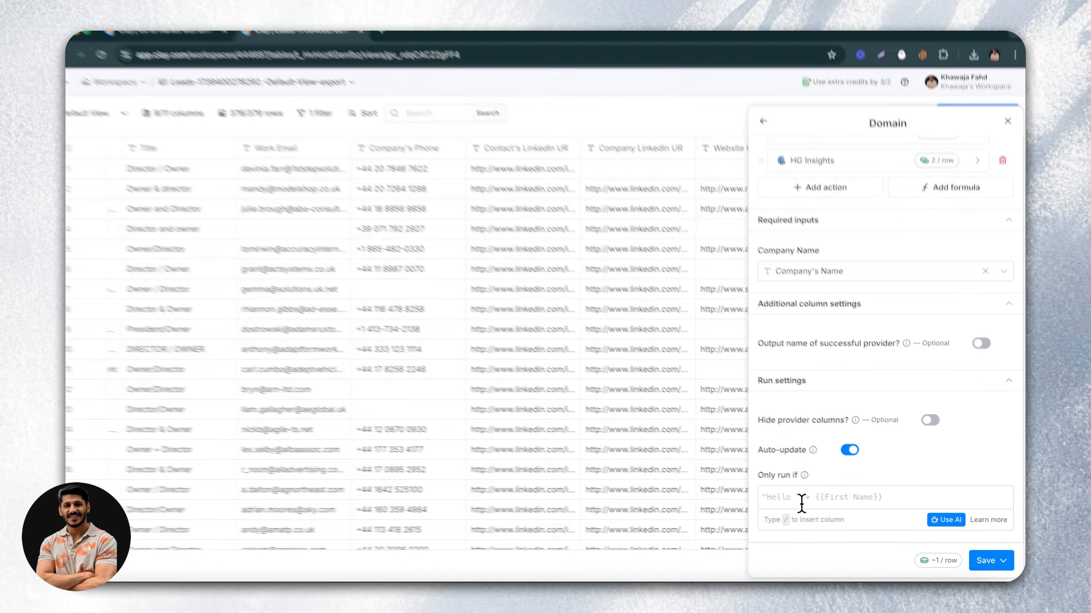
left_click(805, 505)
type("/")
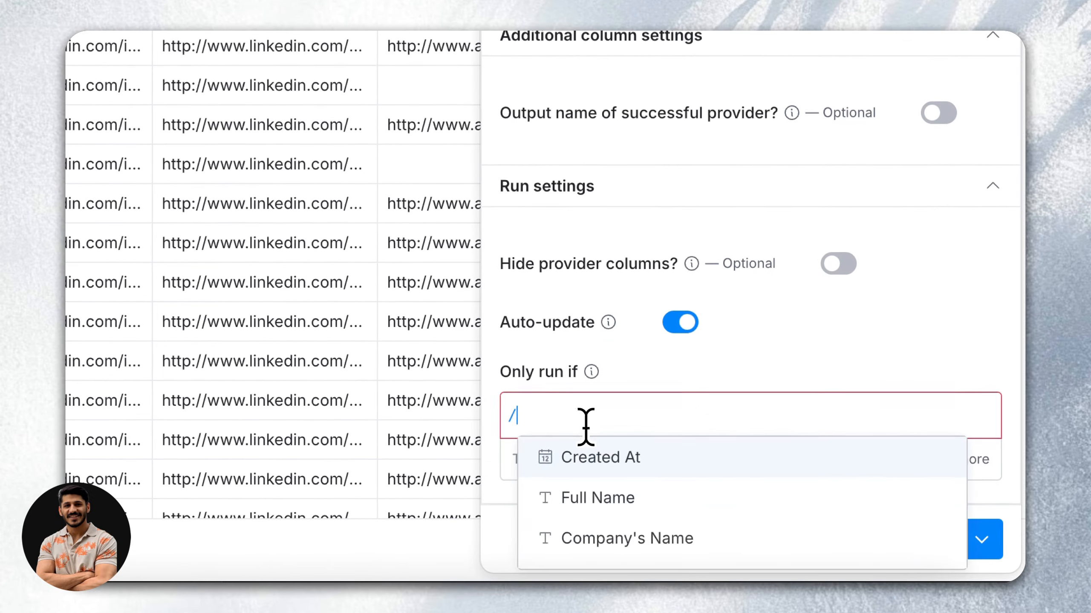
key("BackSpace")
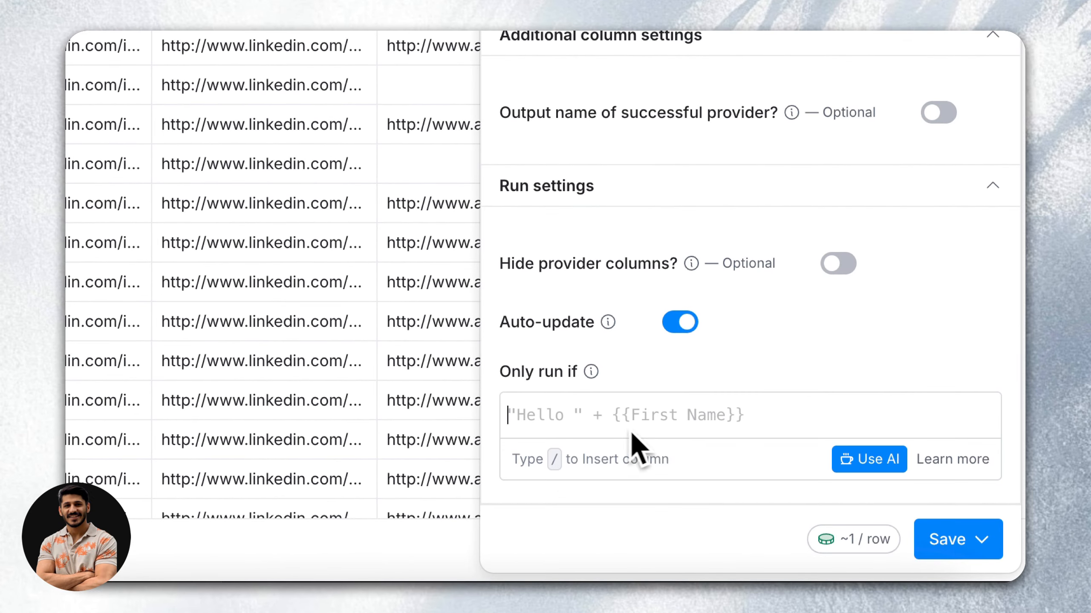
left_click(842, 458)
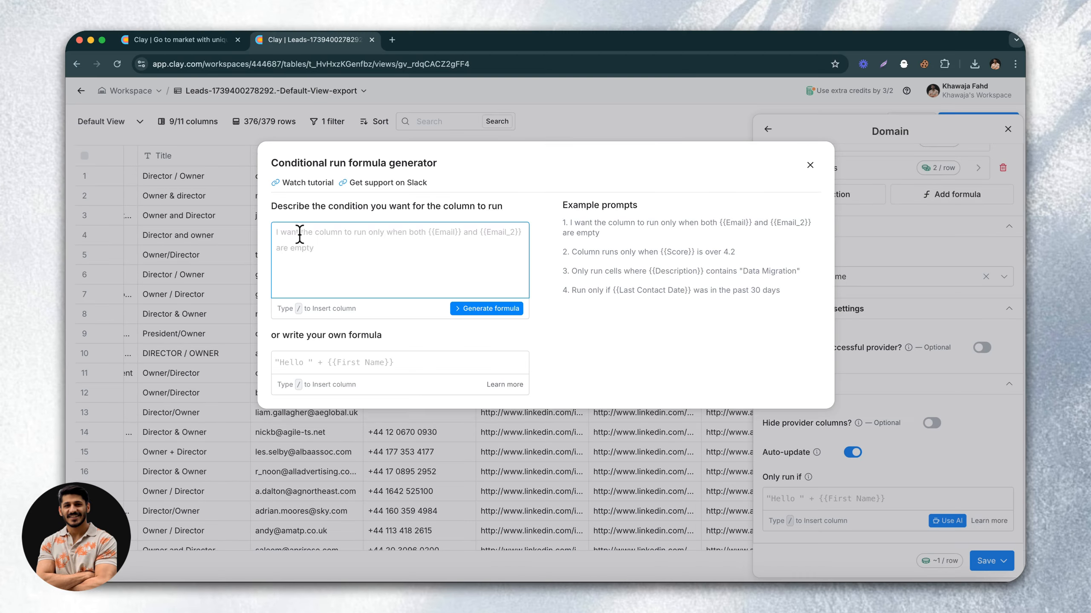
type("/")
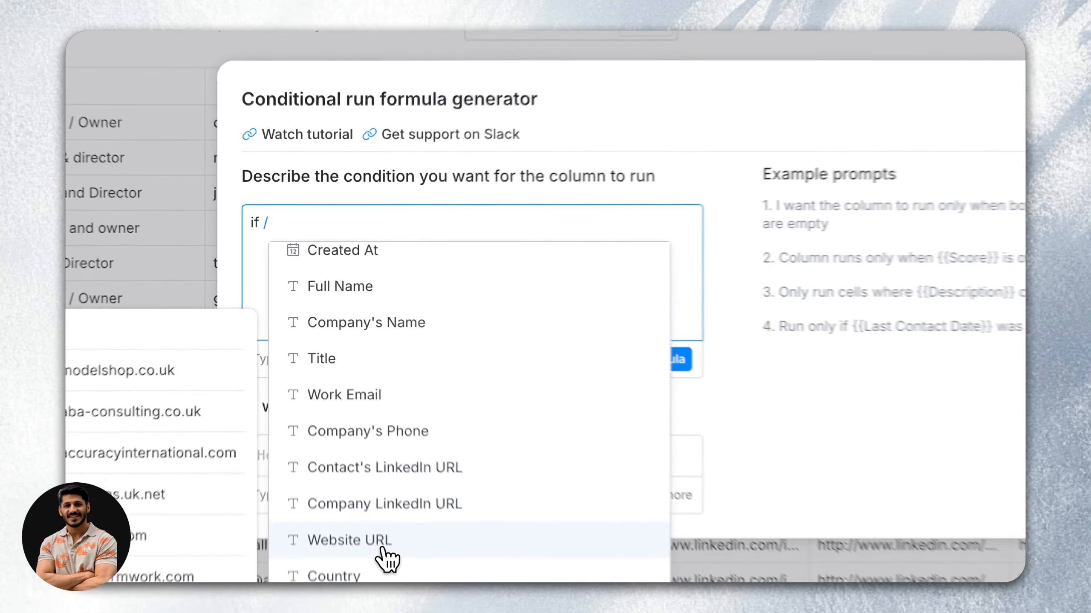
left_click(387, 559)
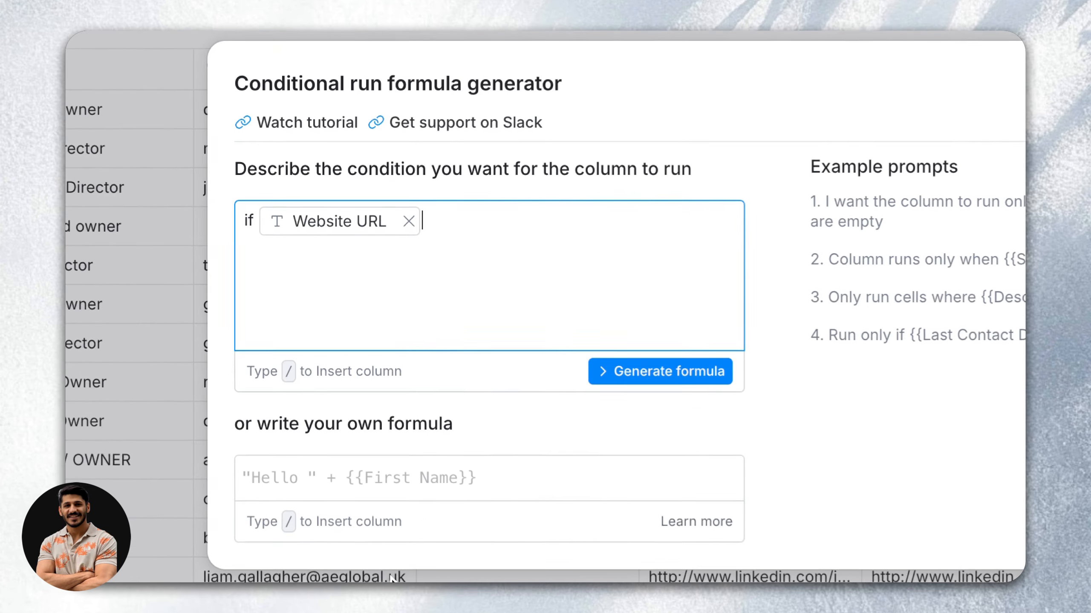
type("is empty")
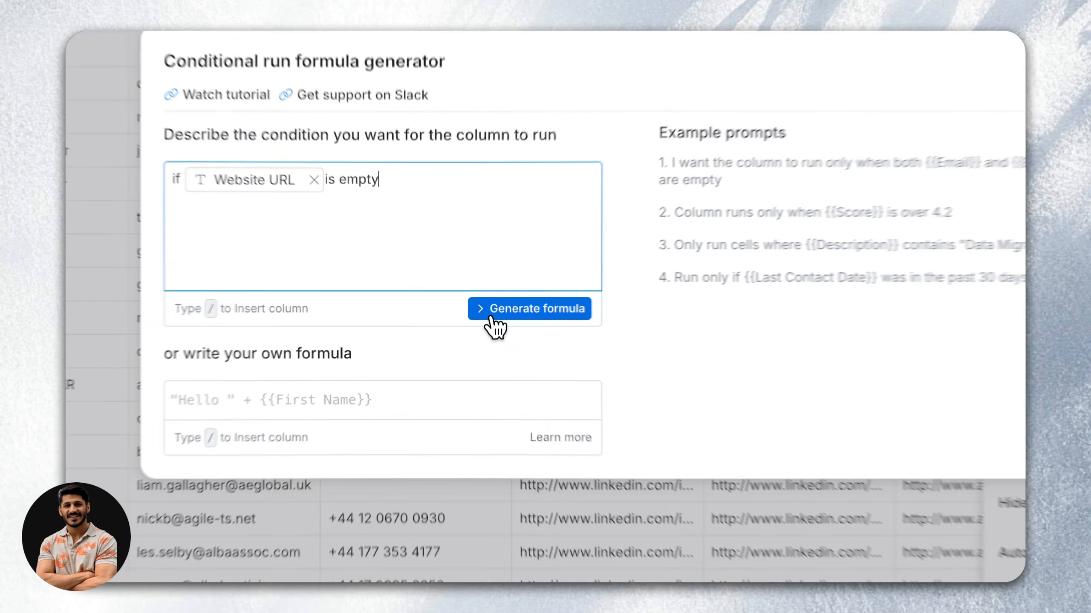
left_click(486, 308)
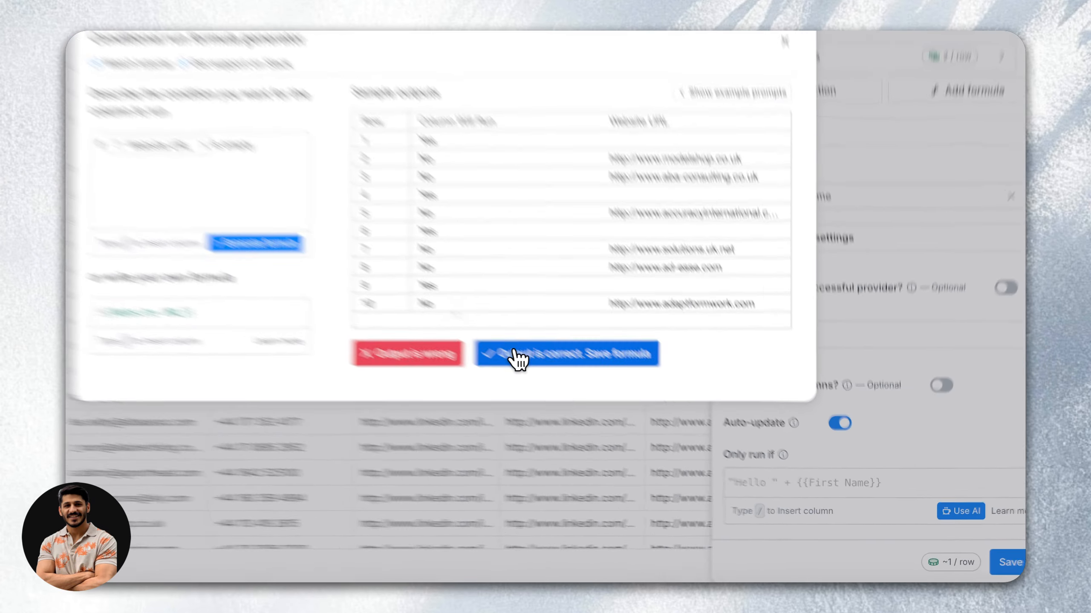
left_click(599, 399)
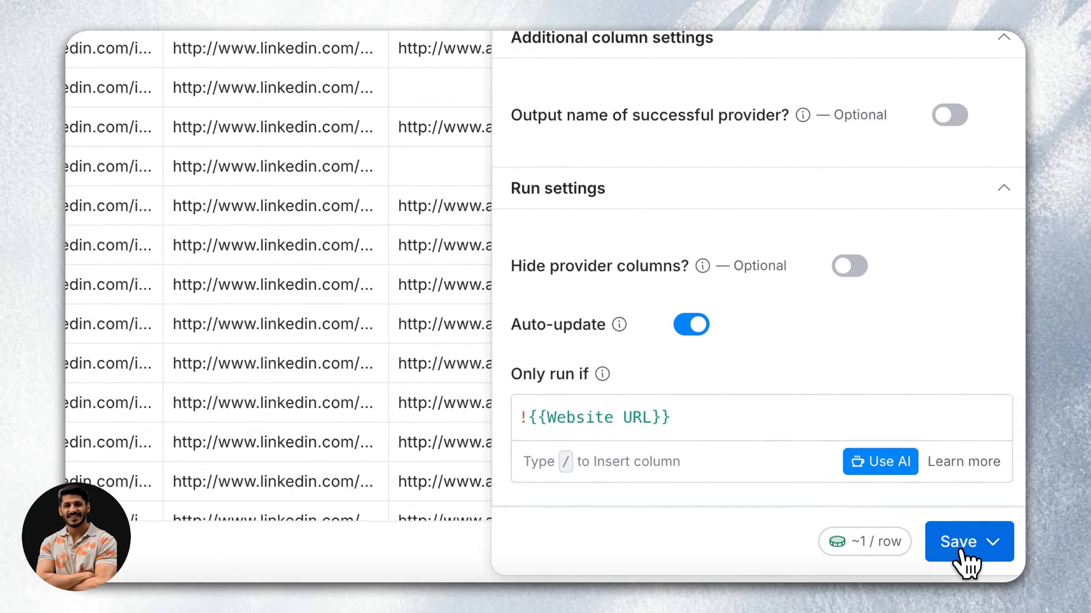
Step: Save the Domain waterfall, run it on 10 rows, and compare the found domains with the company names
left_click(964, 556)
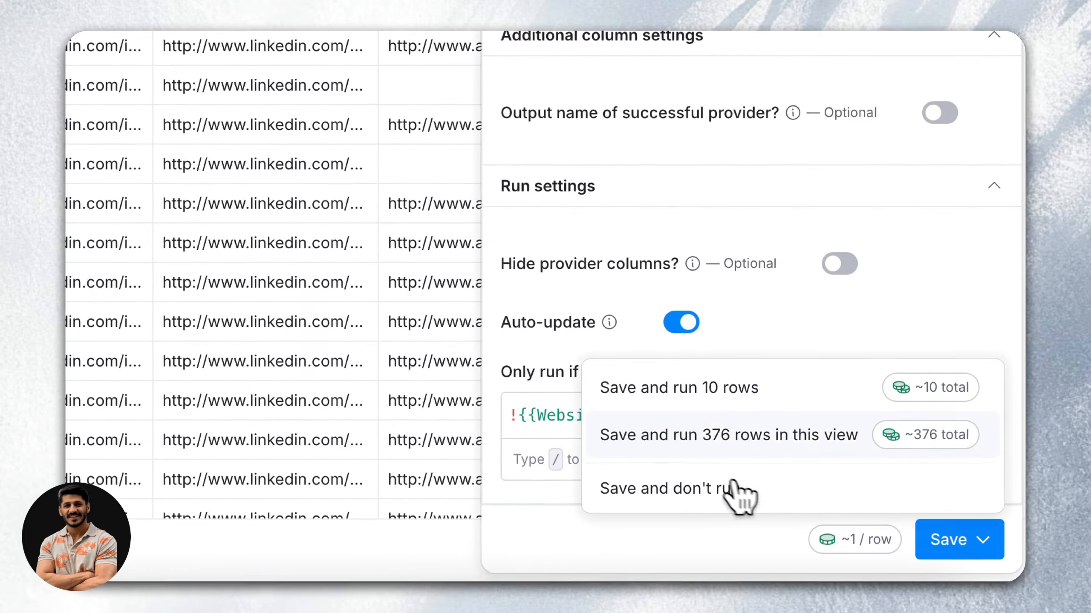
left_click(913, 388)
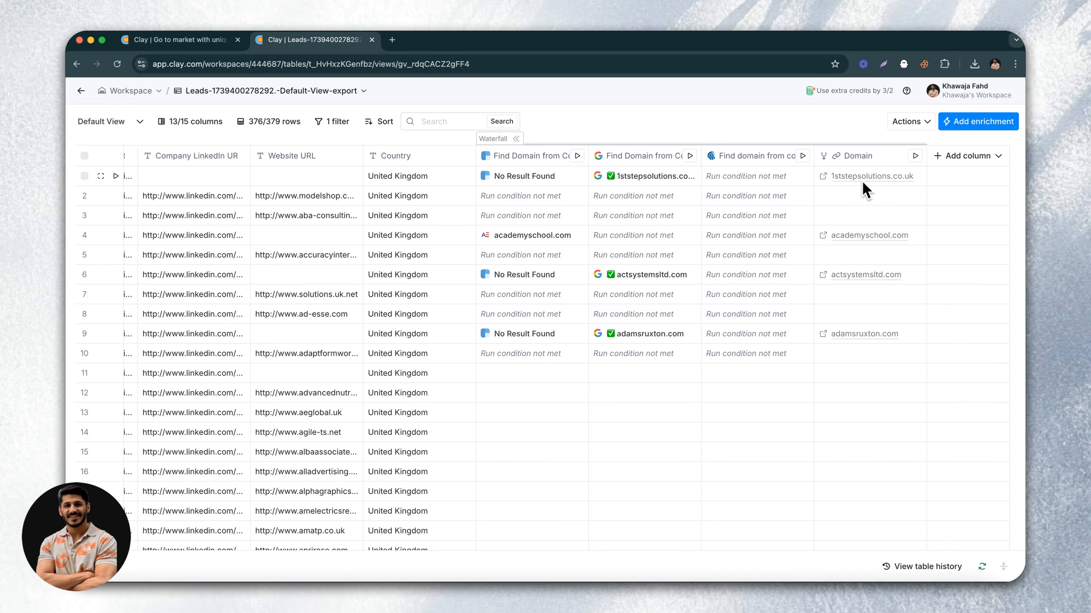
scroll(860, 180, "left", 15)
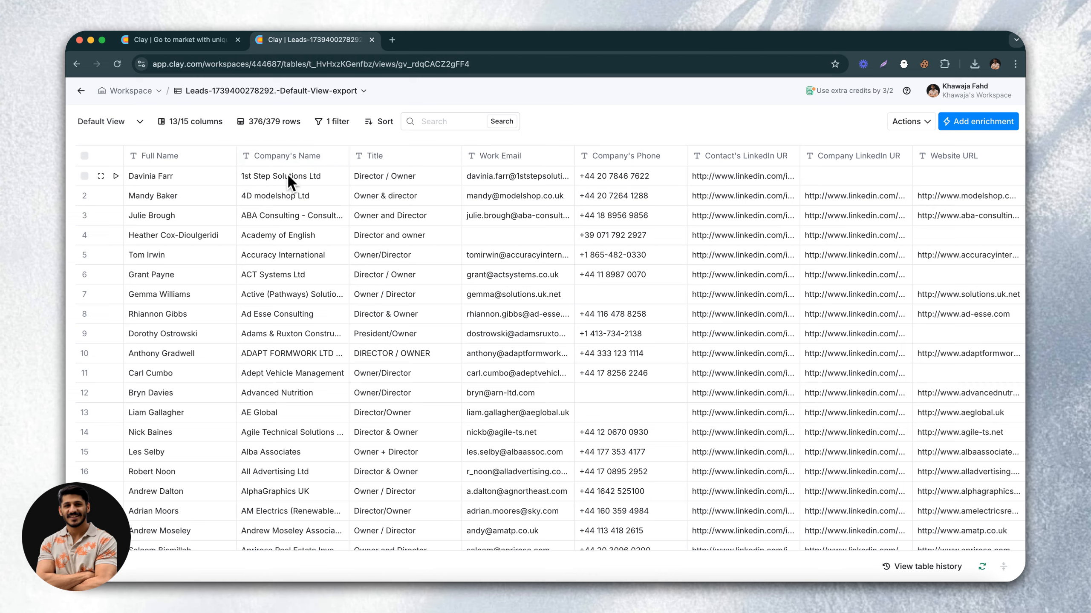
scroll(287, 175, "right", 15)
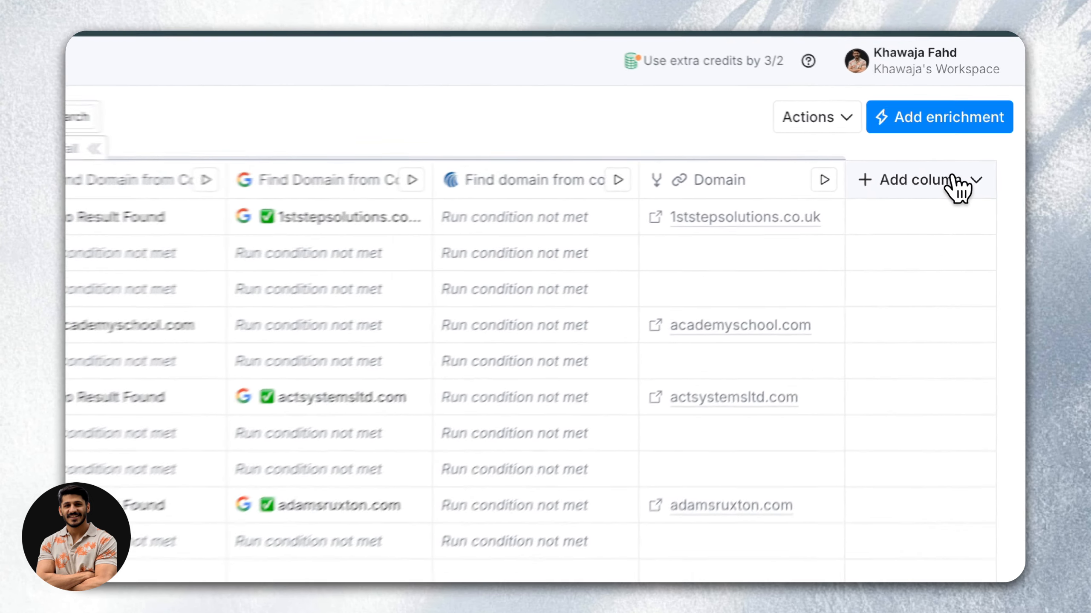
Step: Add a merge column and set Website URL as its first source to try
left_click(987, 154)
left_click(923, 446)
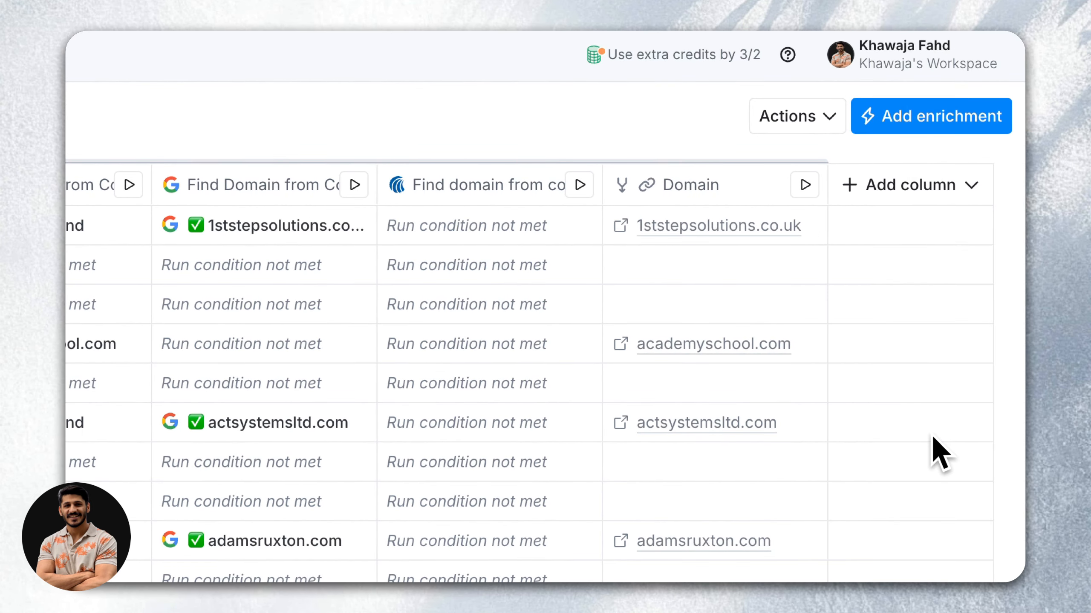
left_click(688, 335)
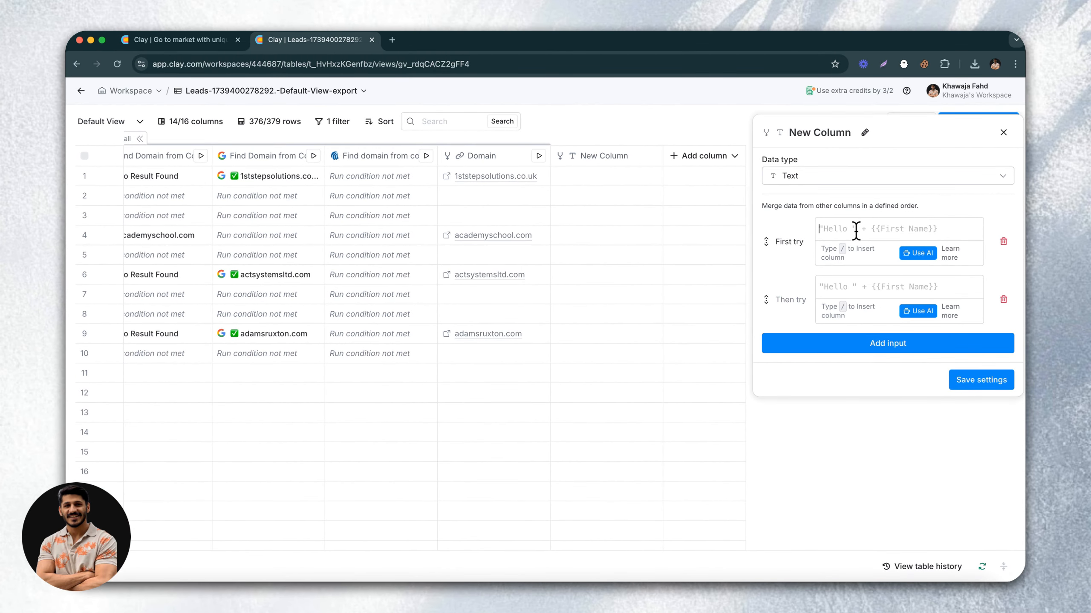
type("/dom")
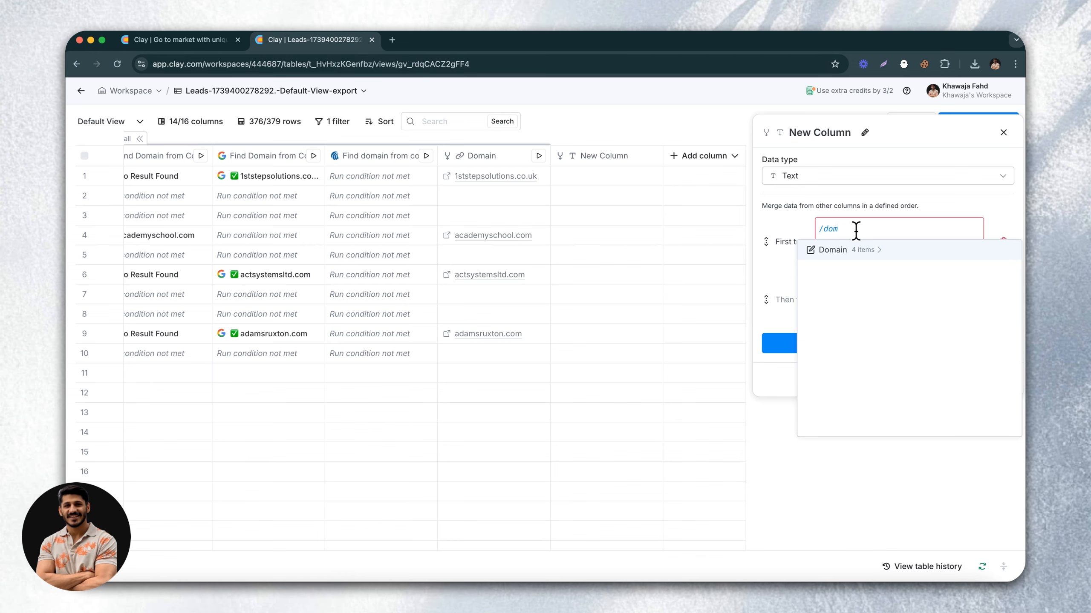
key("BackSpace")
key("BackSpace")
key("BackSpace")
type("webs")
left_click(861, 254)
Step: Set Domain as the merge column's second source and save the column settings
left_click(862, 288)
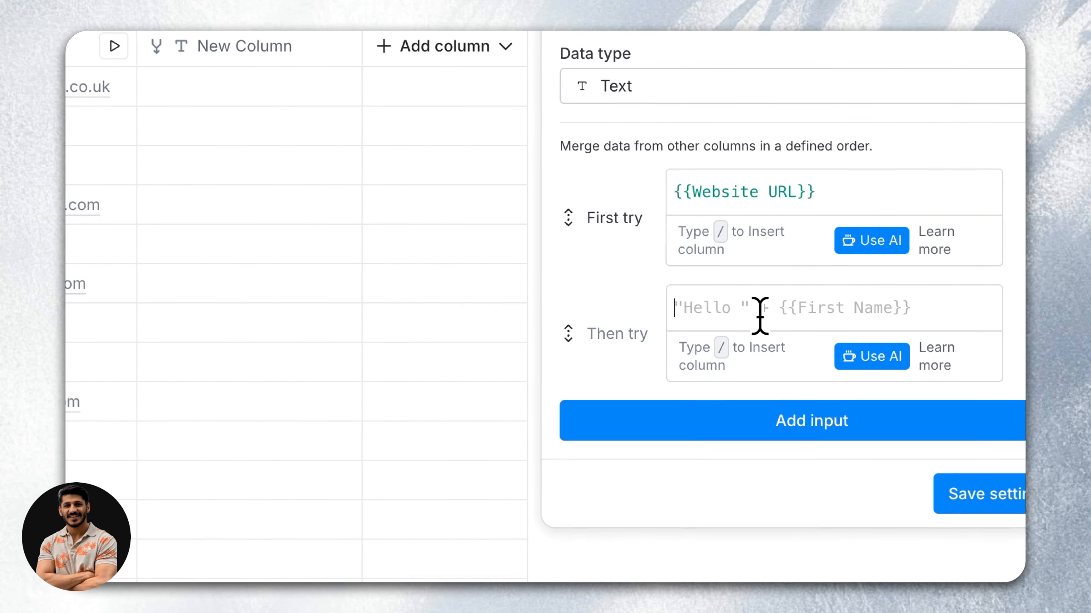
type("/dom")
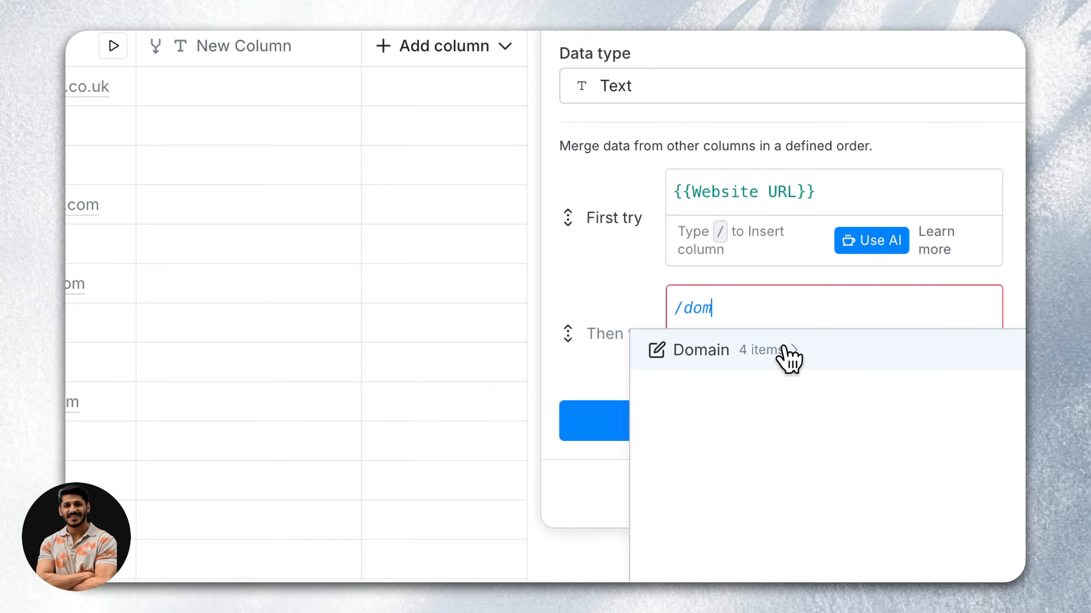
left_click(788, 359)
left_click(764, 530)
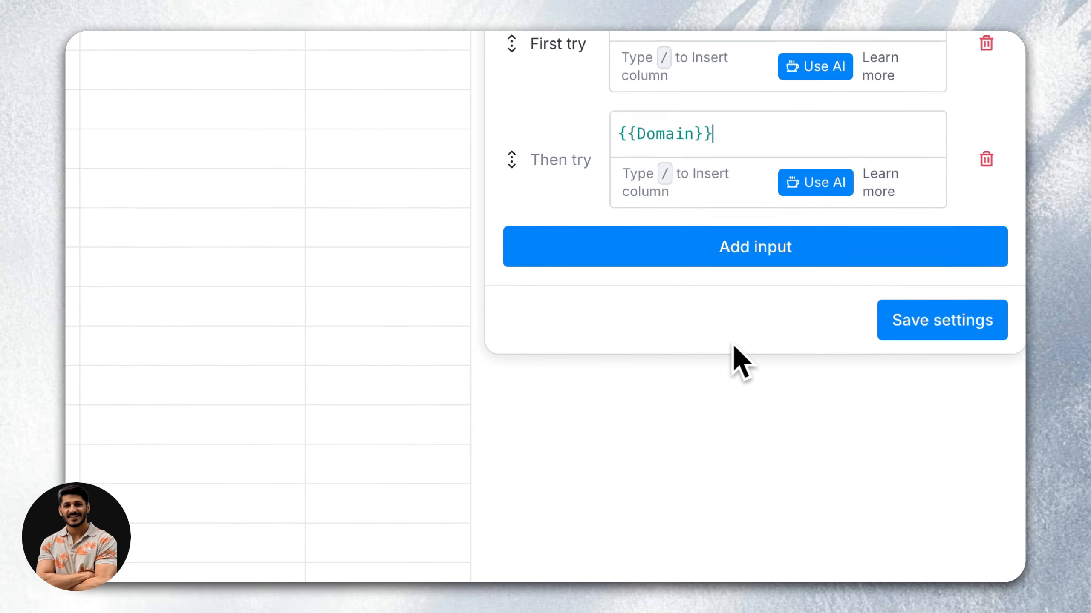
left_click(913, 320)
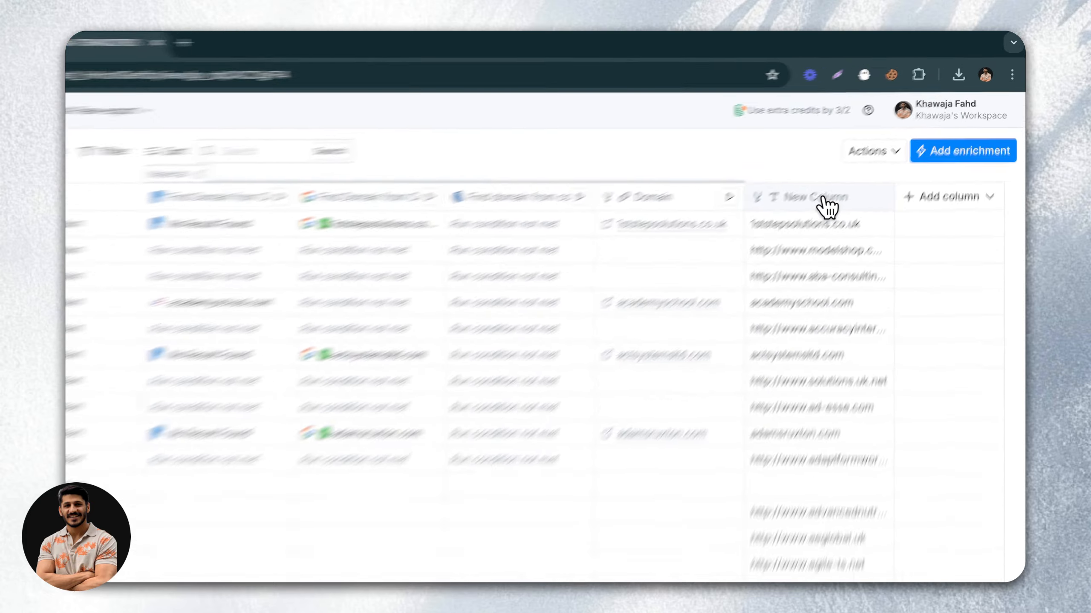
Step: Rename the merged column to "Final Domains" and save its settings
left_click(828, 208)
left_click(804, 256)
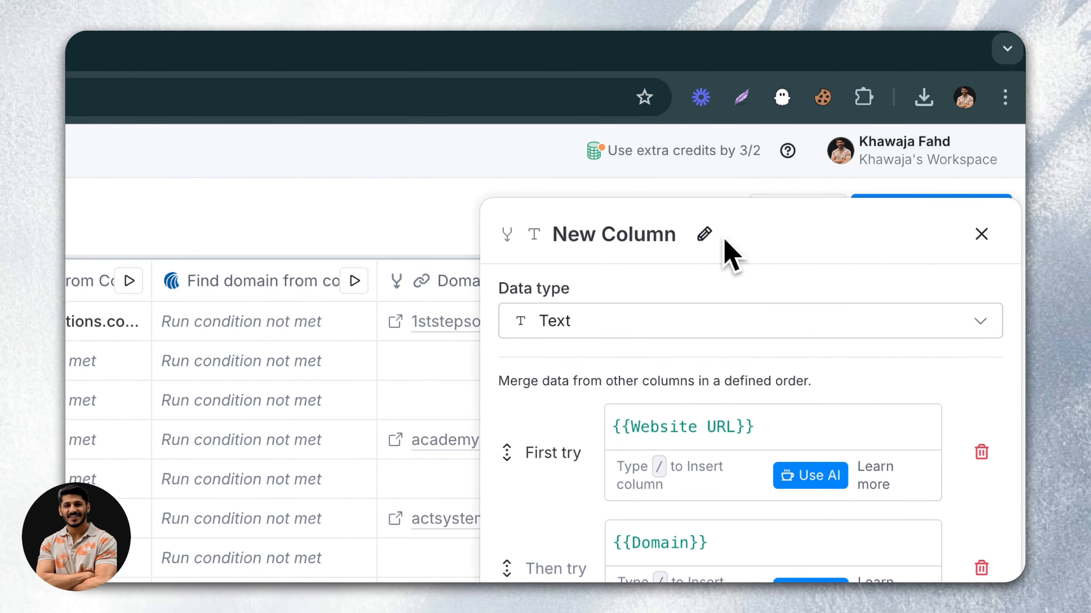
left_click(705, 236)
type("Final D")
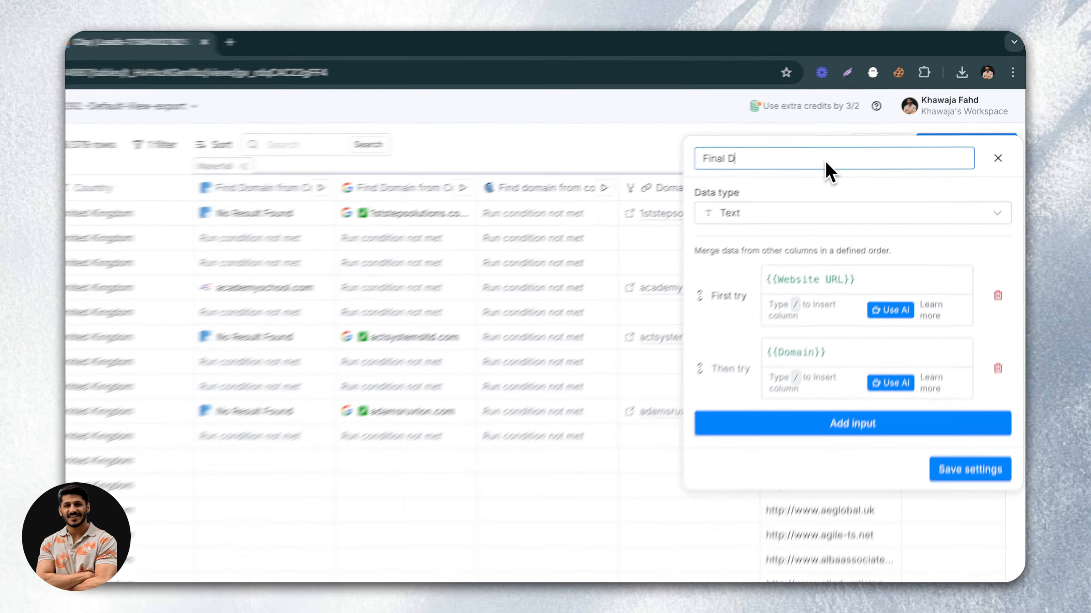
type("omains")
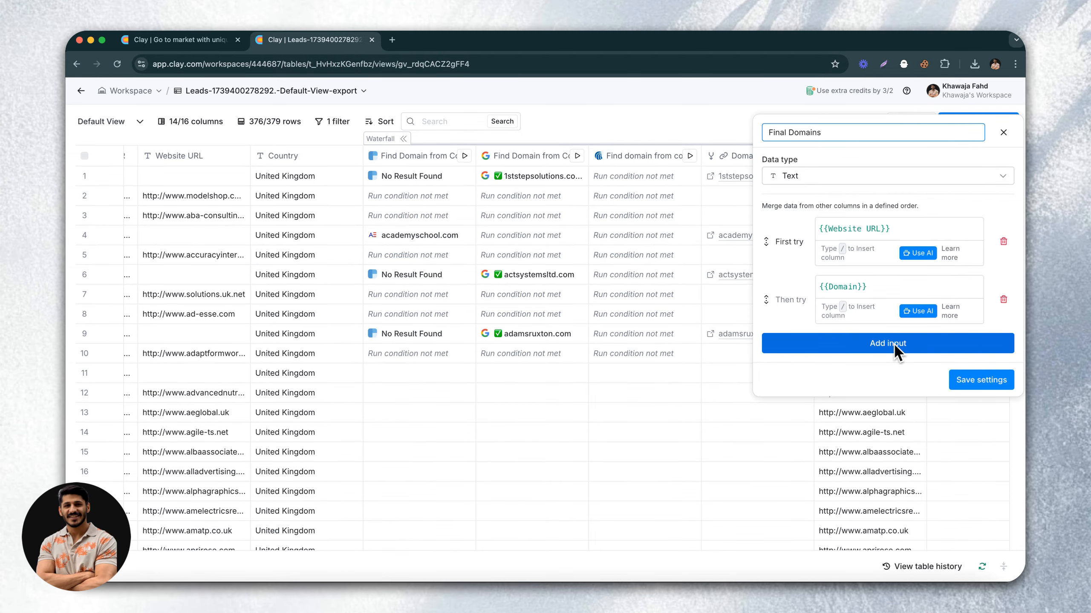
left_click(972, 384)
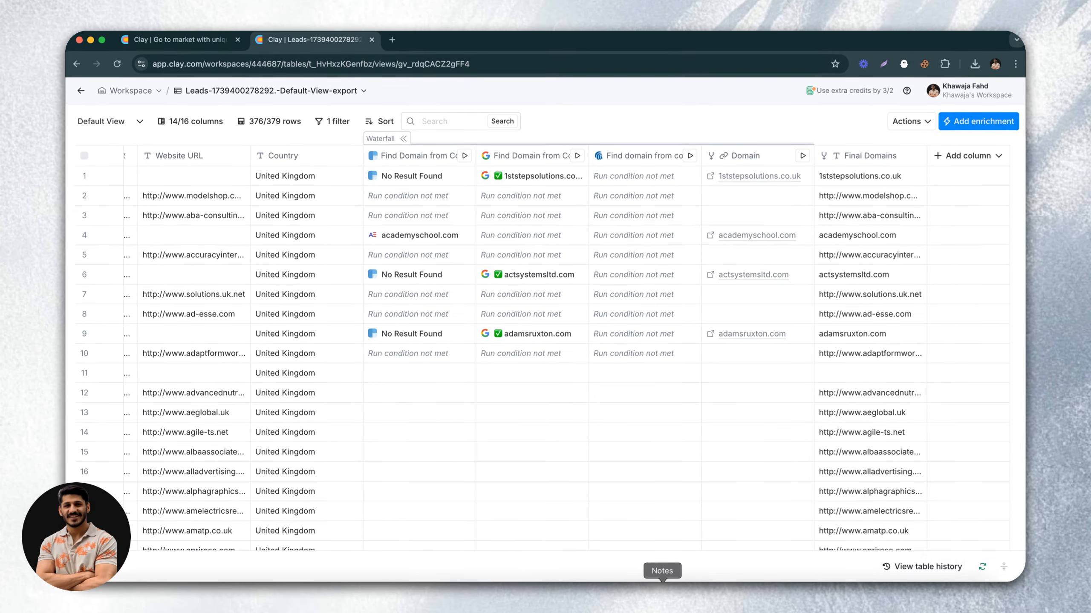
Step: Switch to Notes, mark Getting Domain as done in the Clay checklist, and return to the Clay table
left_click(660, 601)
left_click(298, 223)
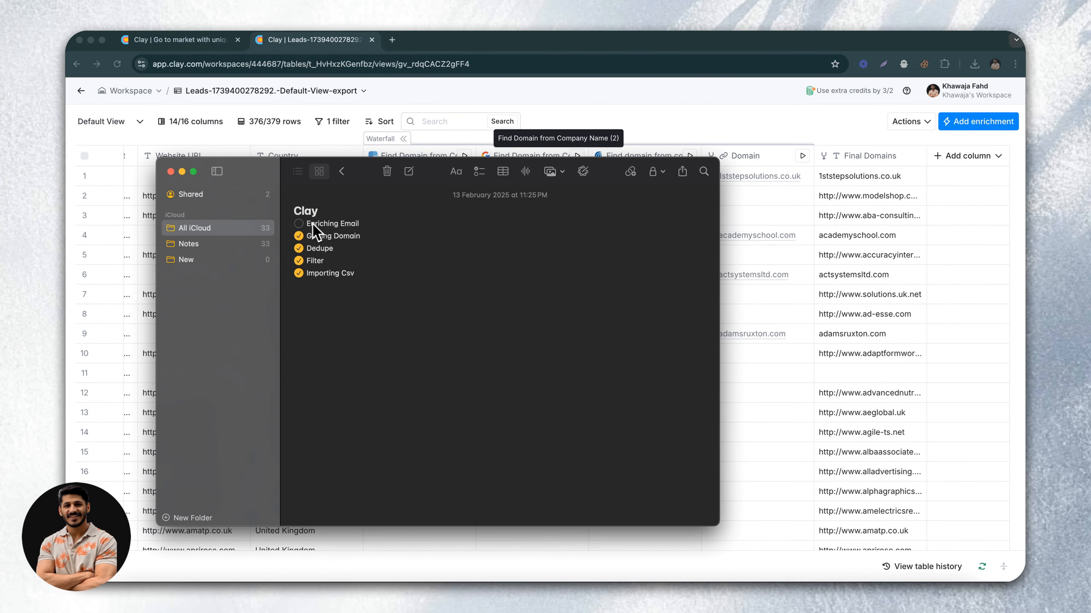
left_click(628, 113)
Step: Start a new enrichment column, search the enrichments for "email", and choose the Work Email (SMB) waterfall
left_click(964, 156)
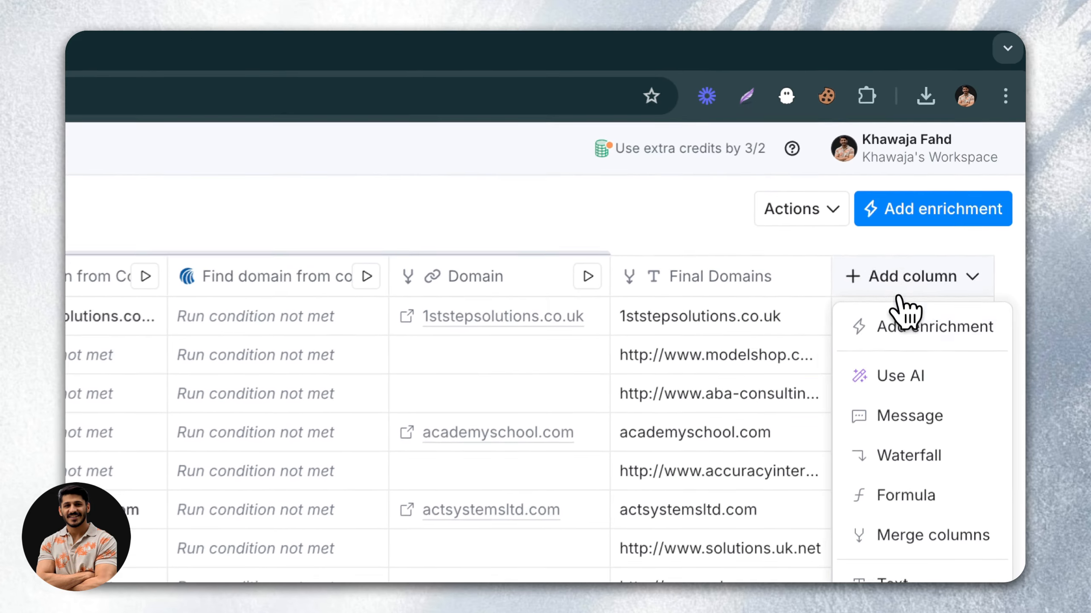
left_click(966, 181)
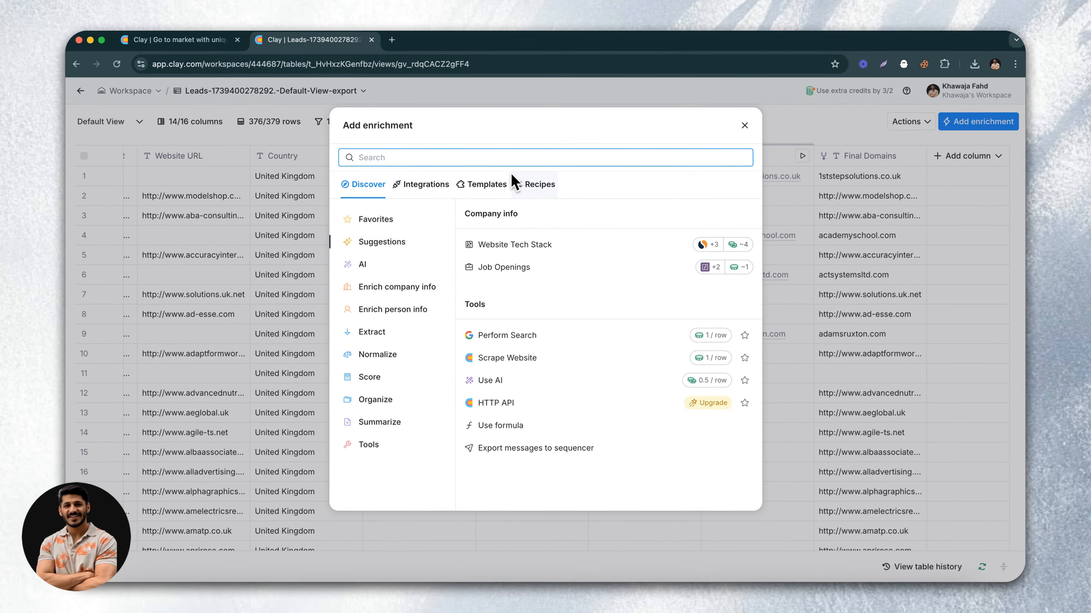
type("email")
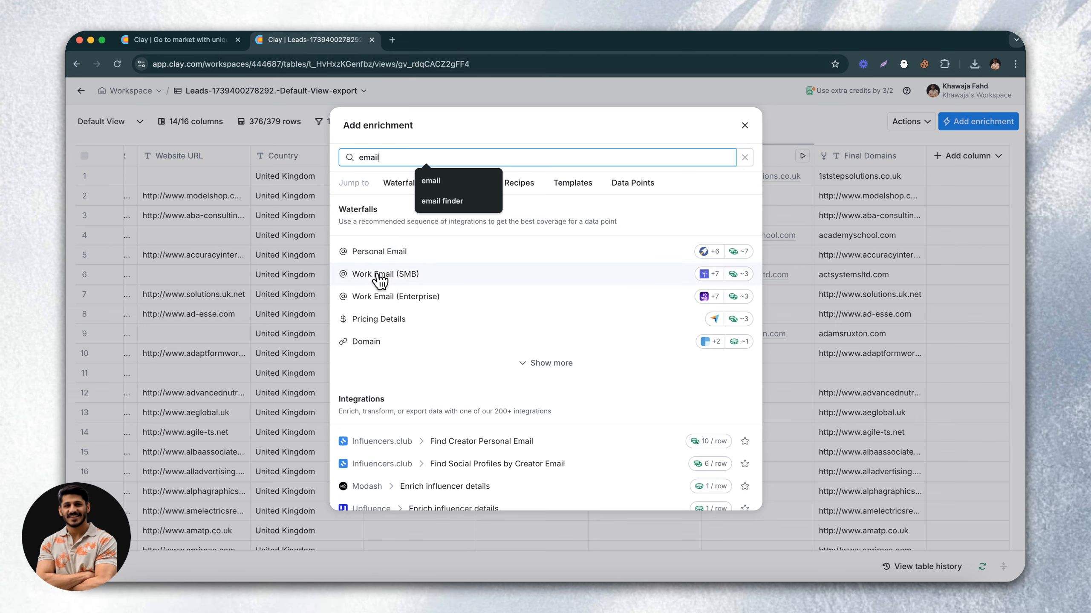
left_click(380, 273)
Step: Remove RocketReach from the Work Email (SMB) waterfall sequence and look through the suggested actions without adding one
scroll(883, 336, "down", 2)
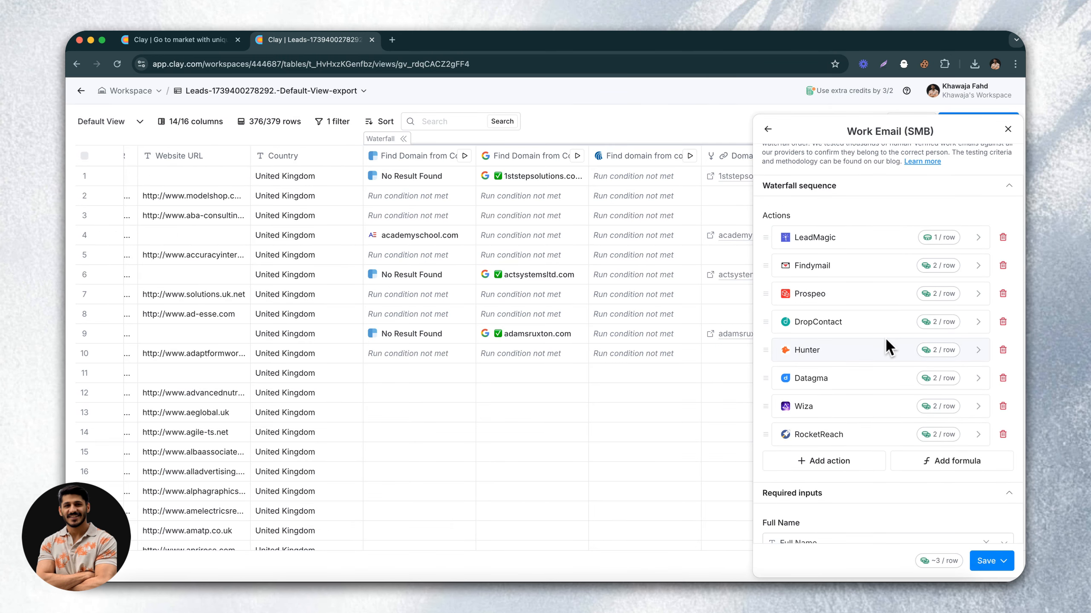
scroll(885, 337, "down", 2)
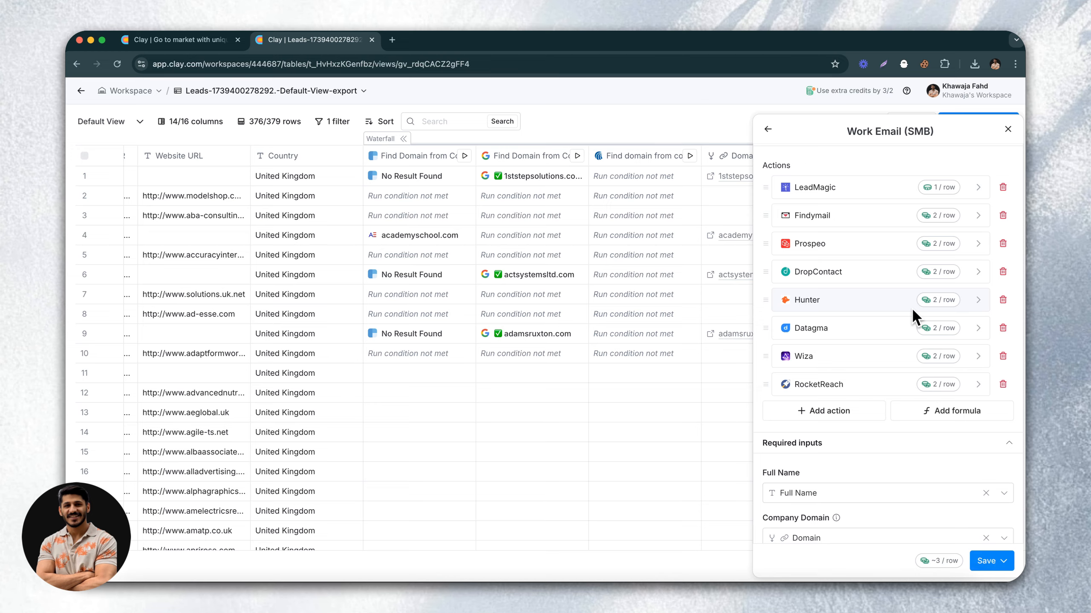
left_click(1003, 384)
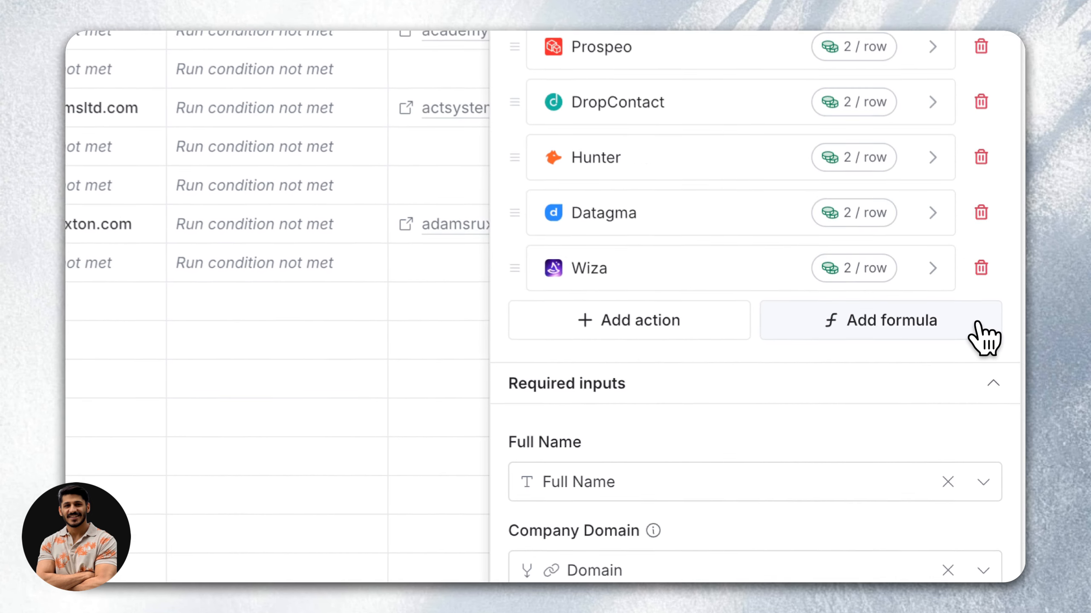
left_click(607, 329)
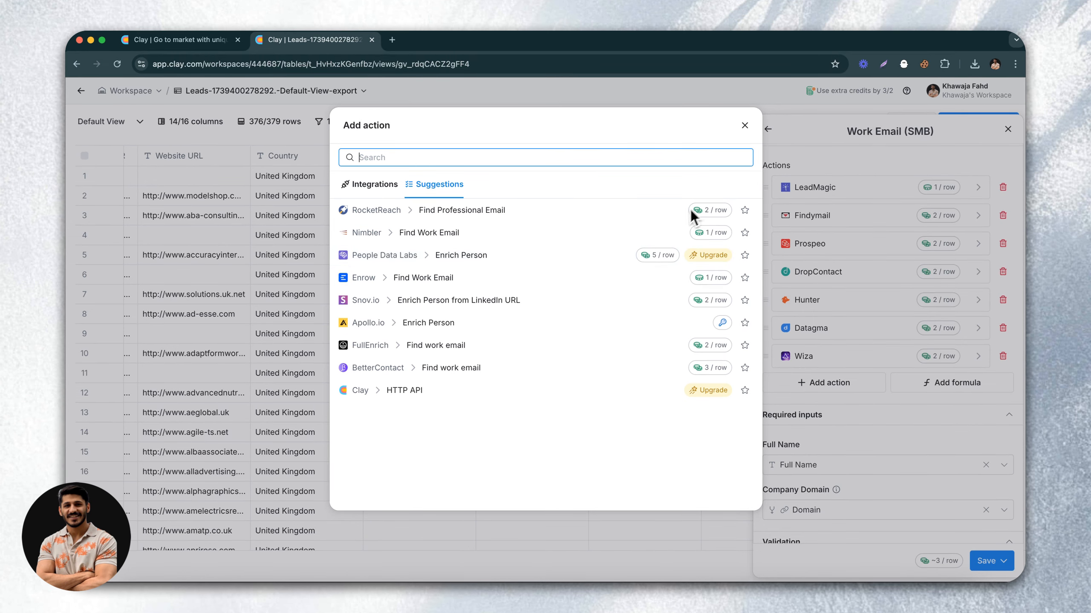
left_click(745, 129)
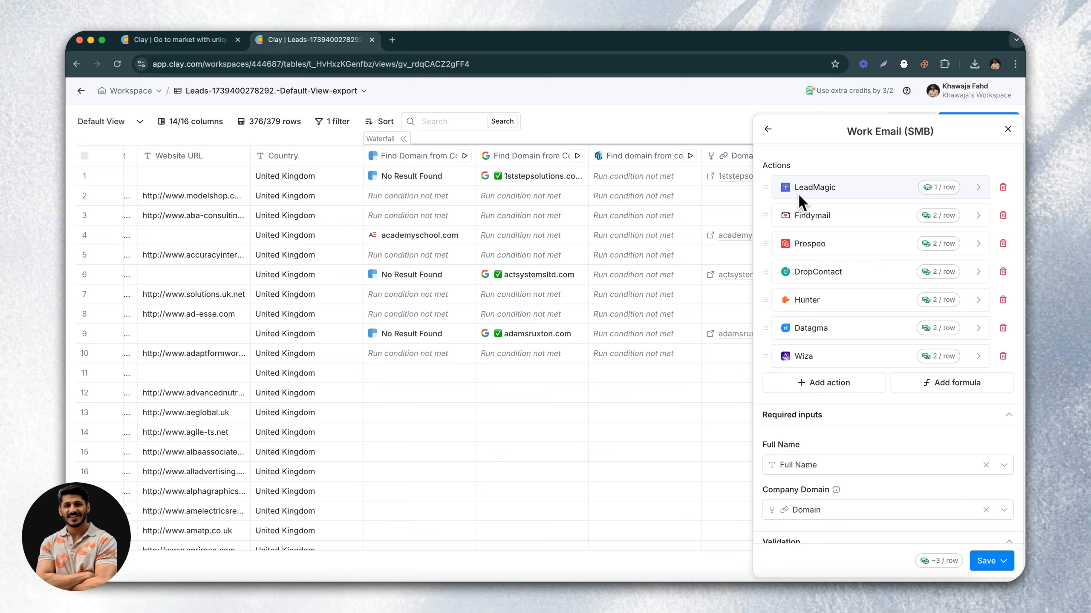
Step: Set the Company Domain input of the Work Email (SMB) waterfall to the Final Domains column
scroll(816, 344, "down", 2)
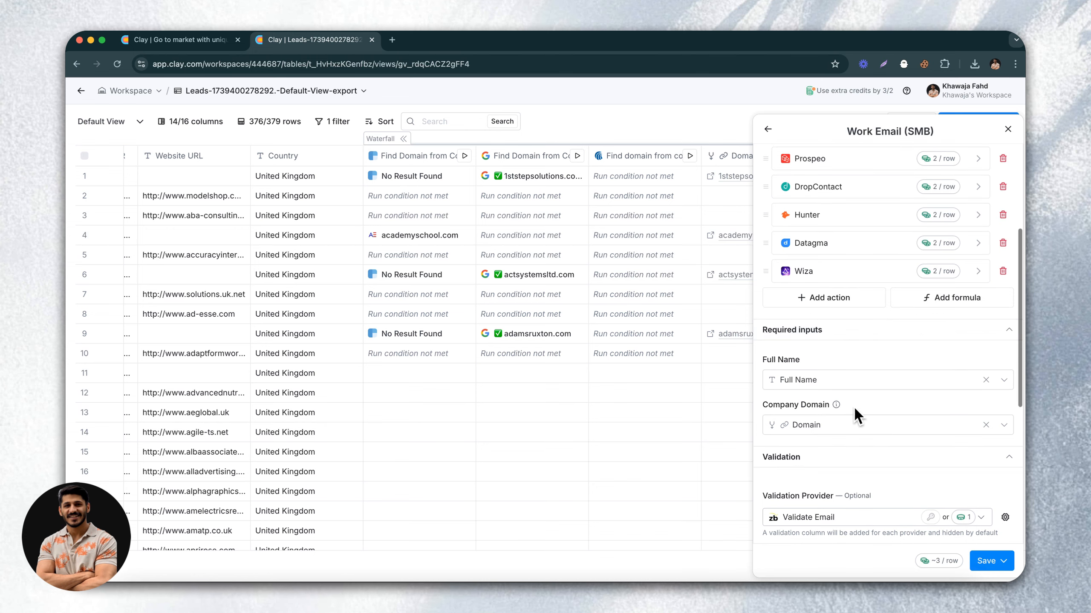
scroll(829, 380, "down", 1)
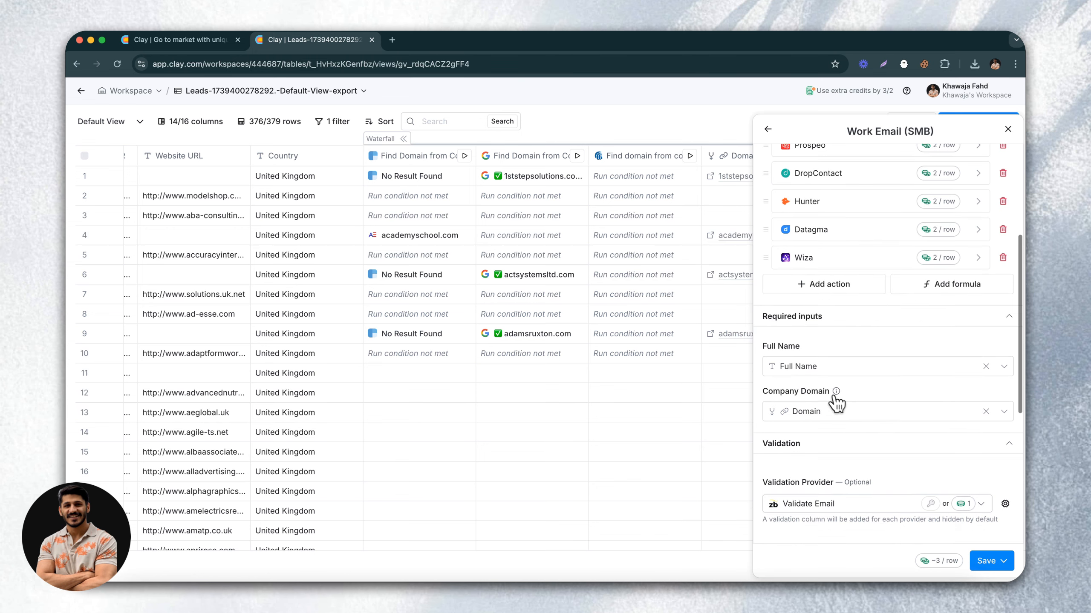
mouse_move(812, 423)
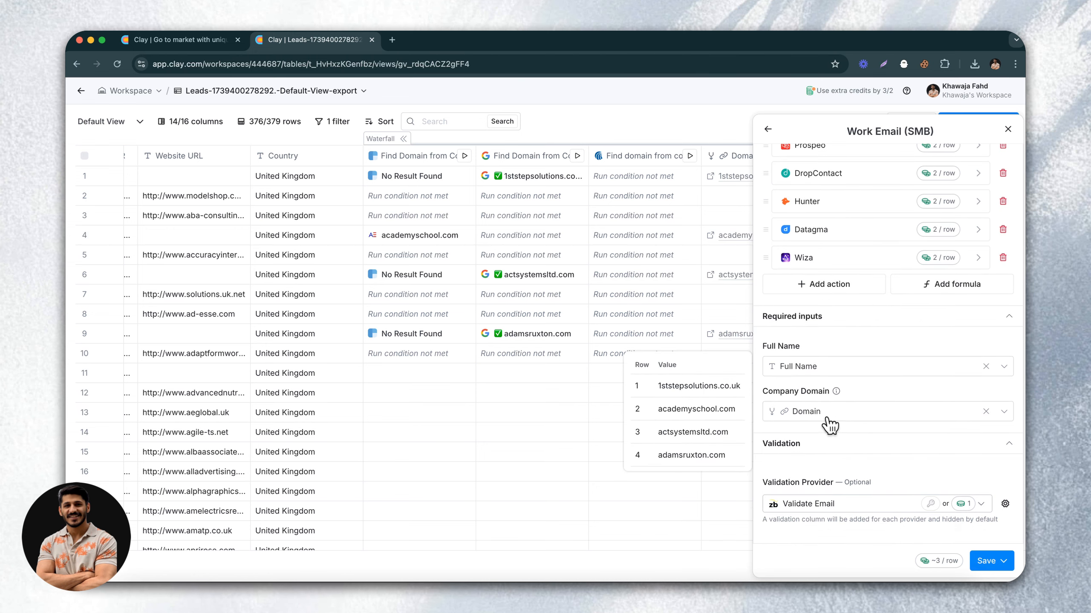
left_click(1004, 411)
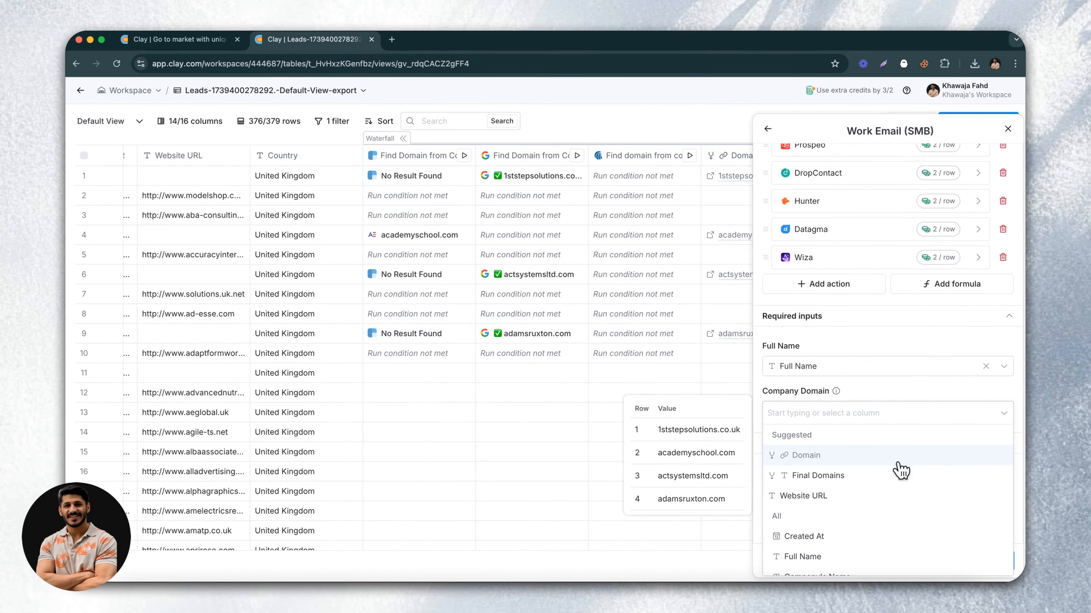
left_click(865, 477)
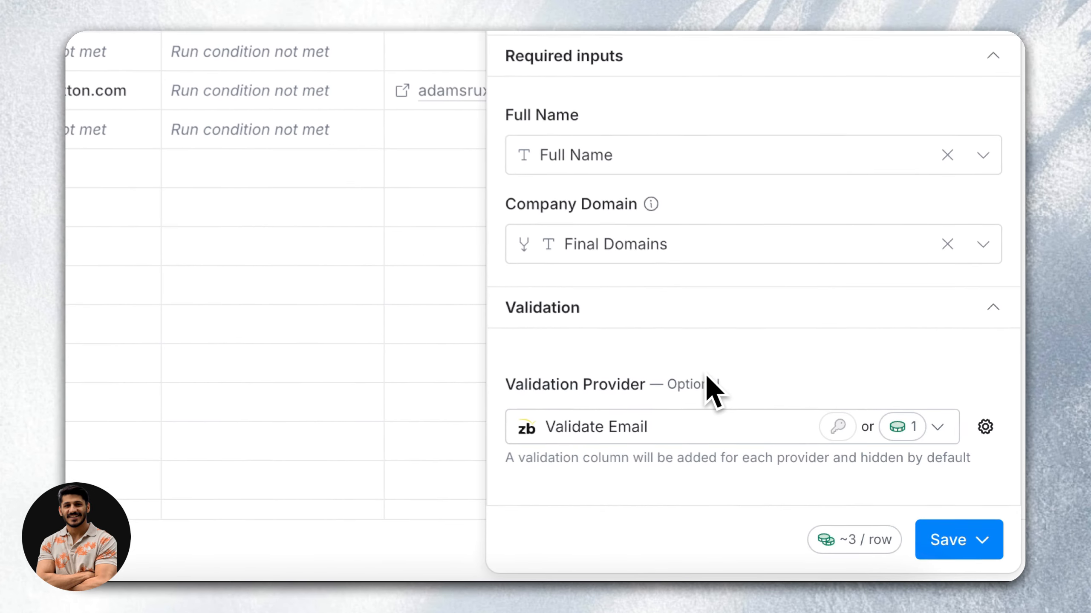
Step: Review the waterfall's remaining validation and run settings, then save it and run it on 10 rows
scroll(865, 482, "down", 5)
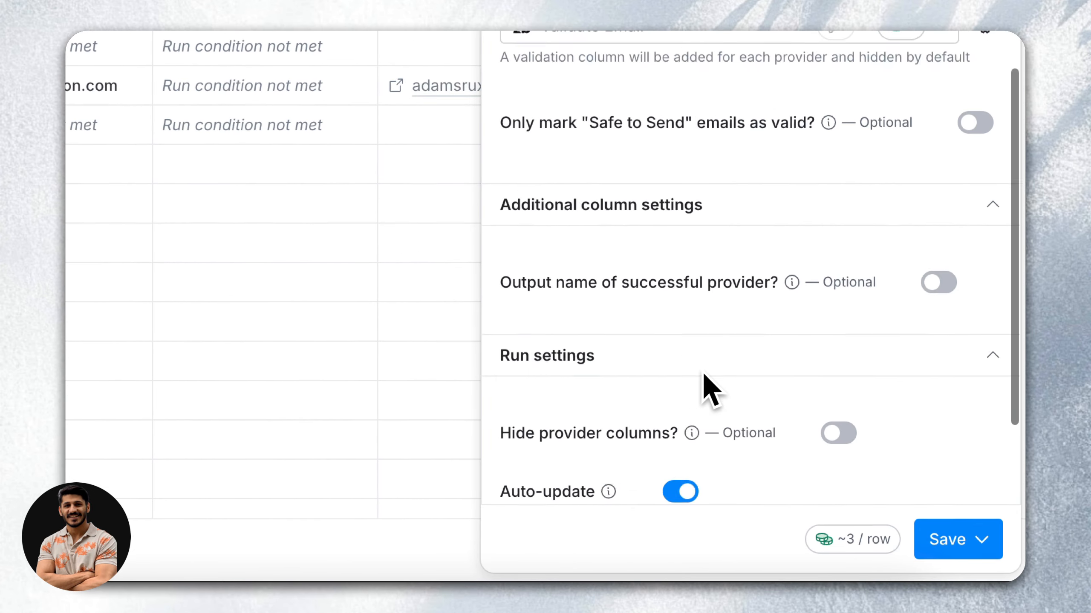
left_click(949, 547)
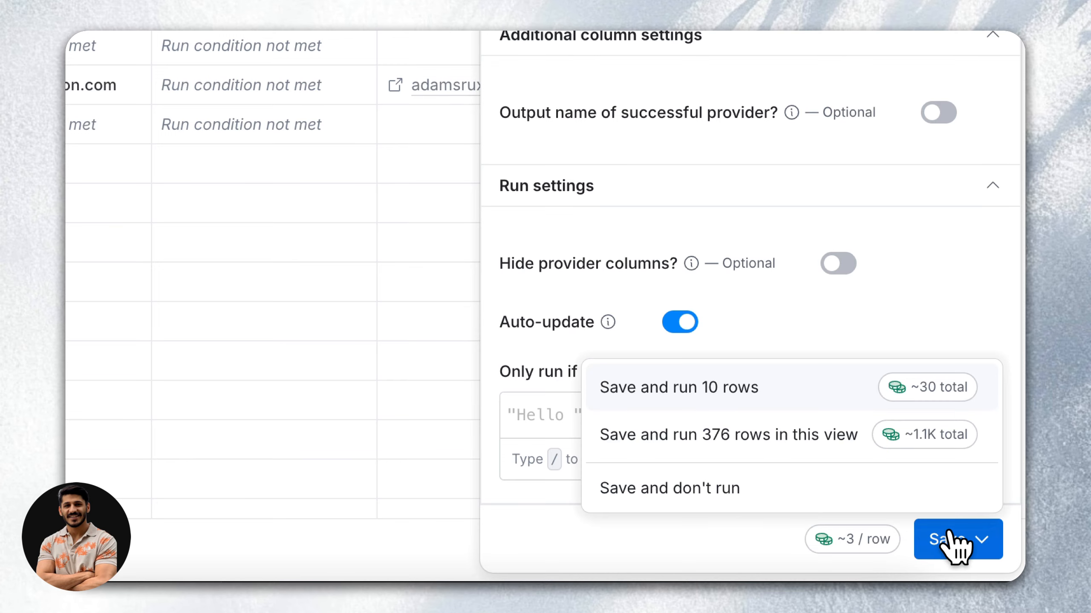
left_click(691, 445)
left_click(400, 217)
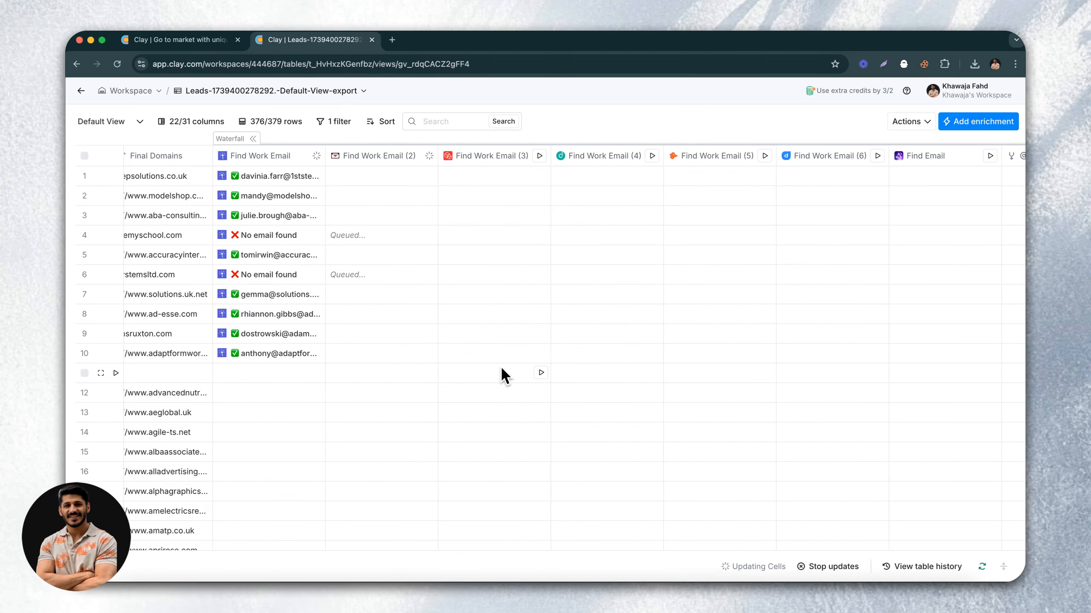